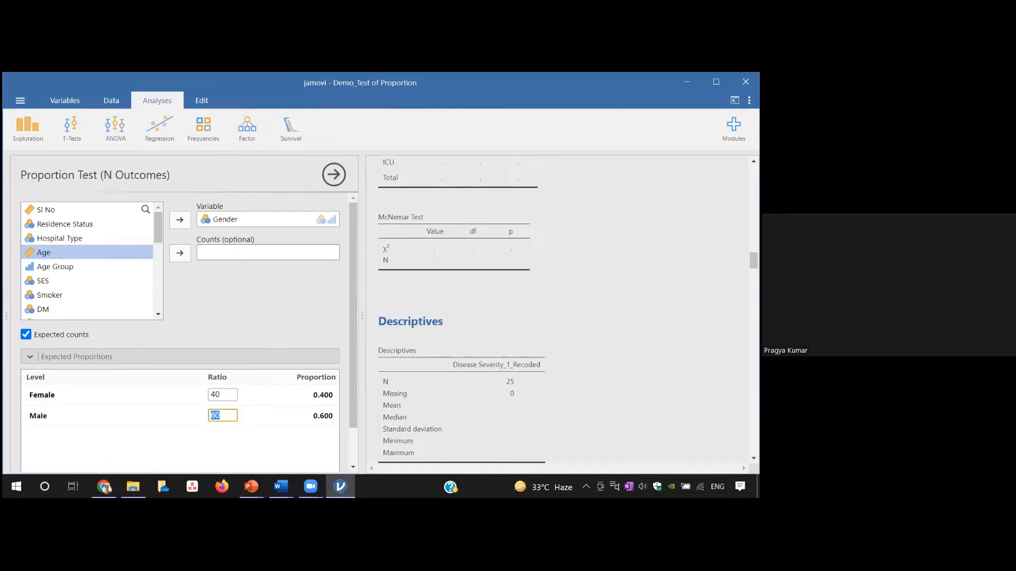
# Step: Start a new one-sample N Outcomes proportion test with Disease Severity_1_Recoded as its variable
pyautogui.click(334, 174)
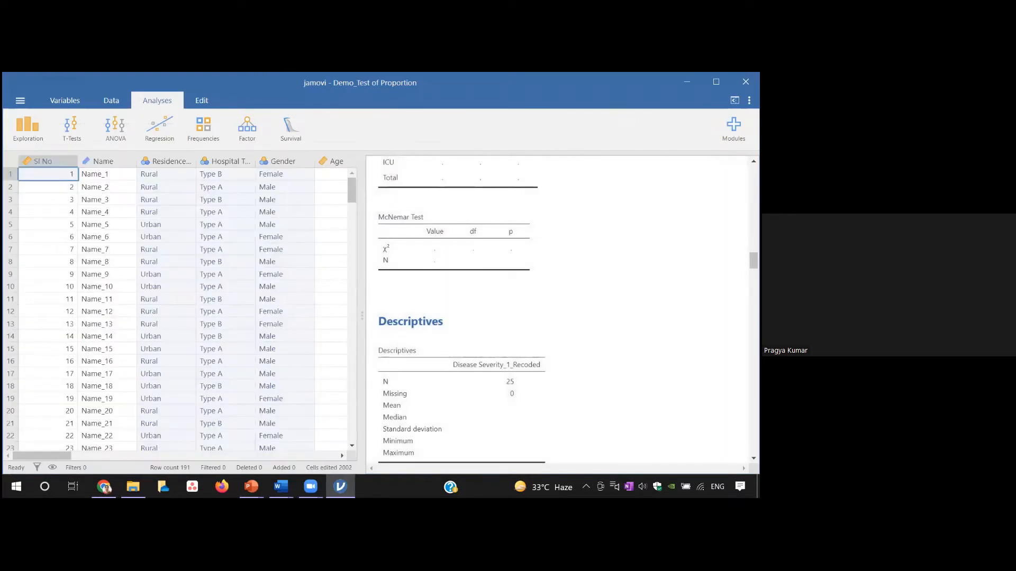
pyautogui.rightClick(561, 314)
pyautogui.click(366, 342)
pyautogui.click(198, 134)
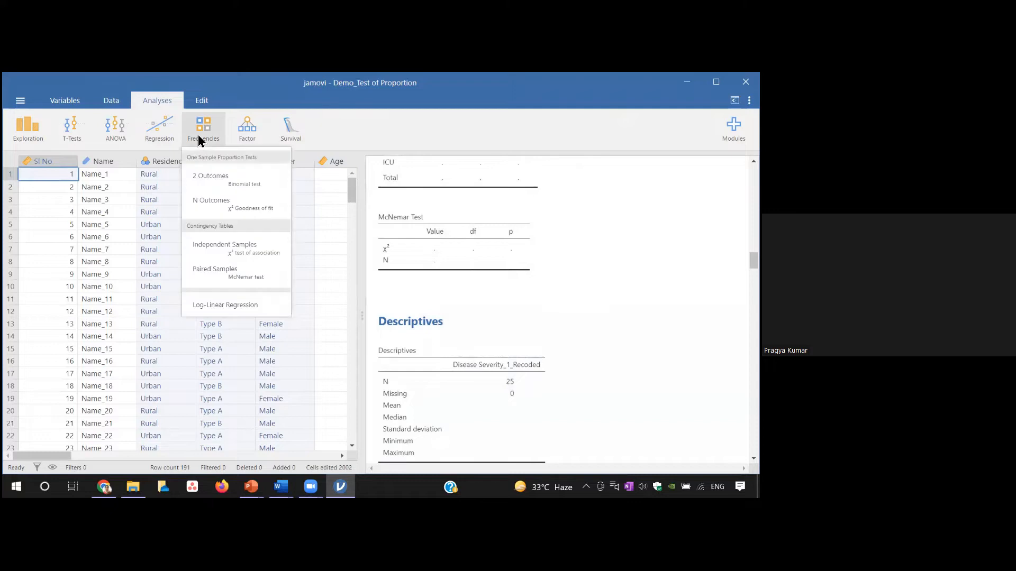
pyautogui.click(220, 202)
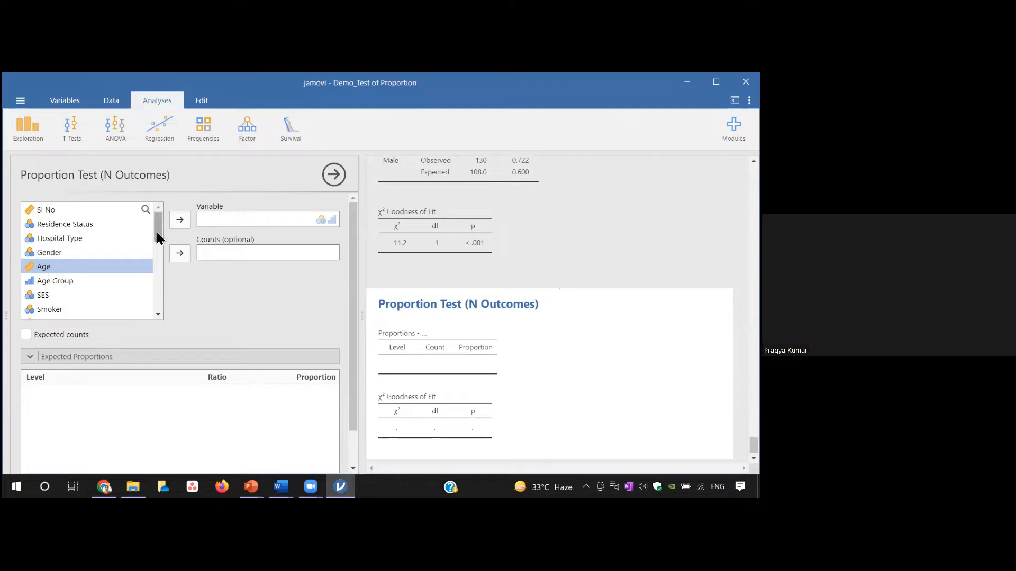
pyautogui.moveTo(157, 236); pyautogui.dragTo(157, 277)
pyautogui.click(124, 278)
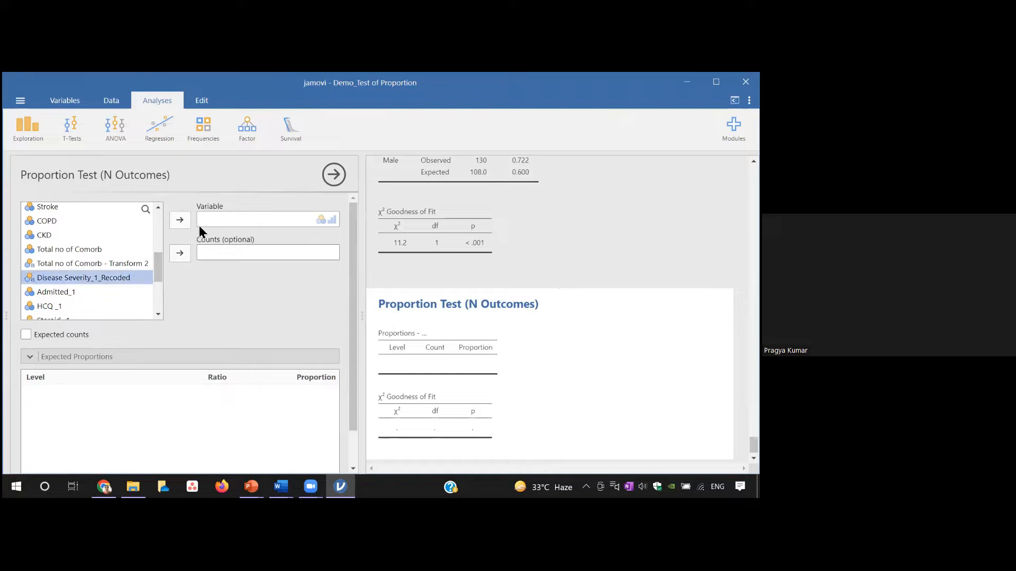
pyautogui.click(180, 220)
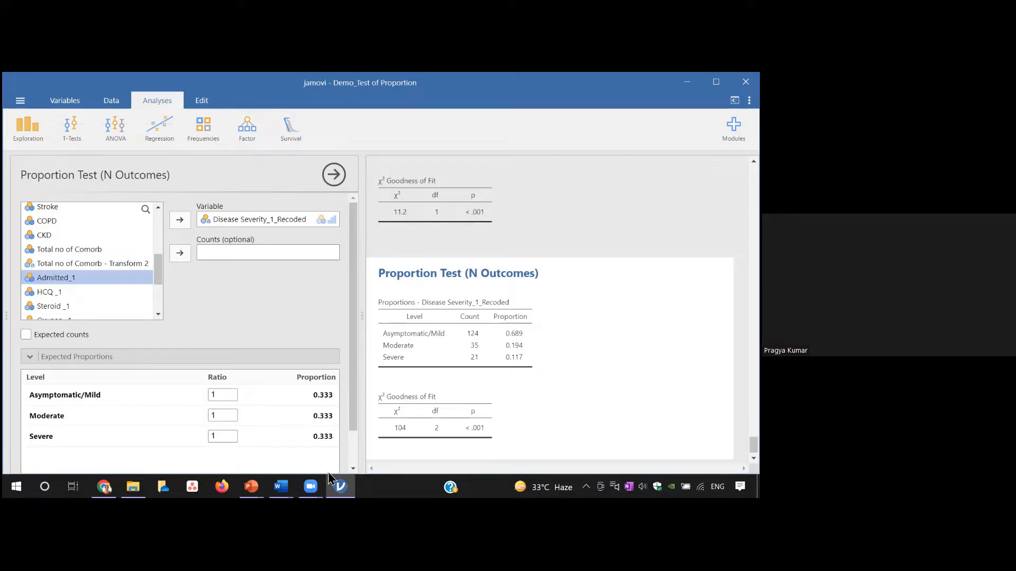
# Step: Set the expected ratios to 70 for Asymptomatic/Mild, 20 for Moderate and 10 for Severe, and include expected counts
pyautogui.click(224, 399)
pyautogui.write('70')
pyautogui.click(222, 416)
pyautogui.write('20')
pyautogui.click(228, 437)
pyautogui.write('10')
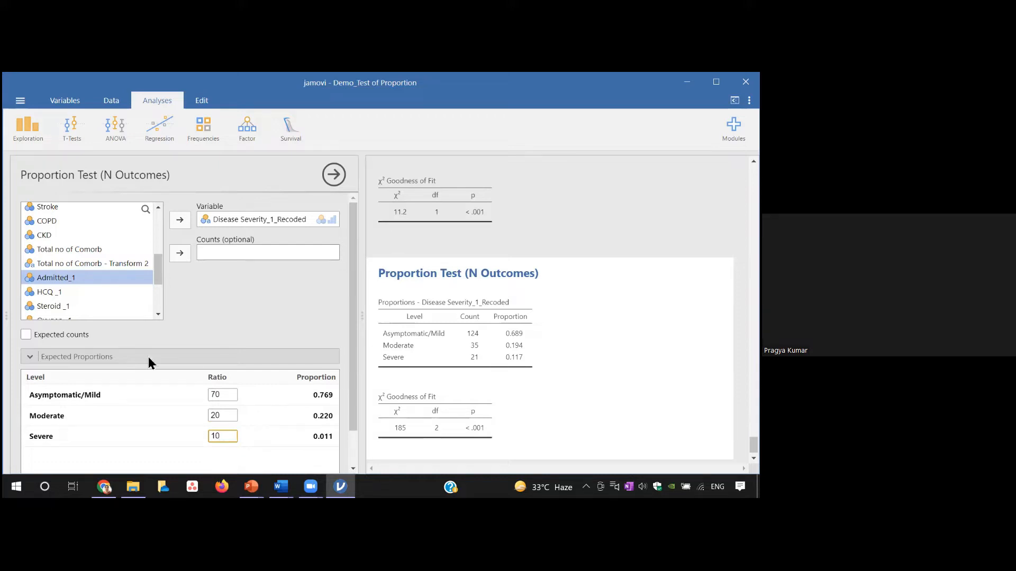
pyautogui.click(26, 335)
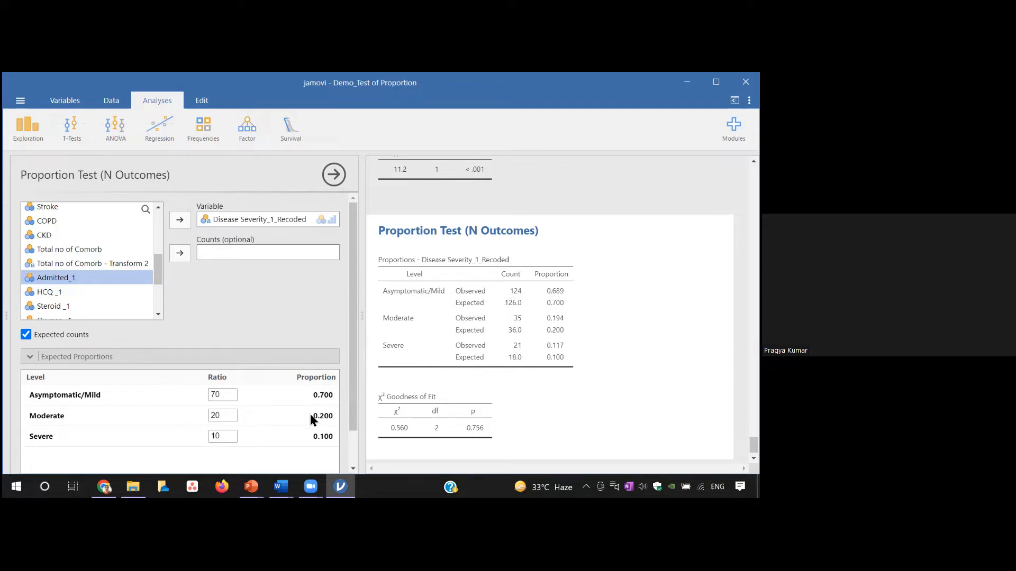
# Step: Mark the Expected rows of Asymptomatic/Mild, Moderate and Severe in the proportions table with temporary annotation boxes
pyautogui.click(542, 378)
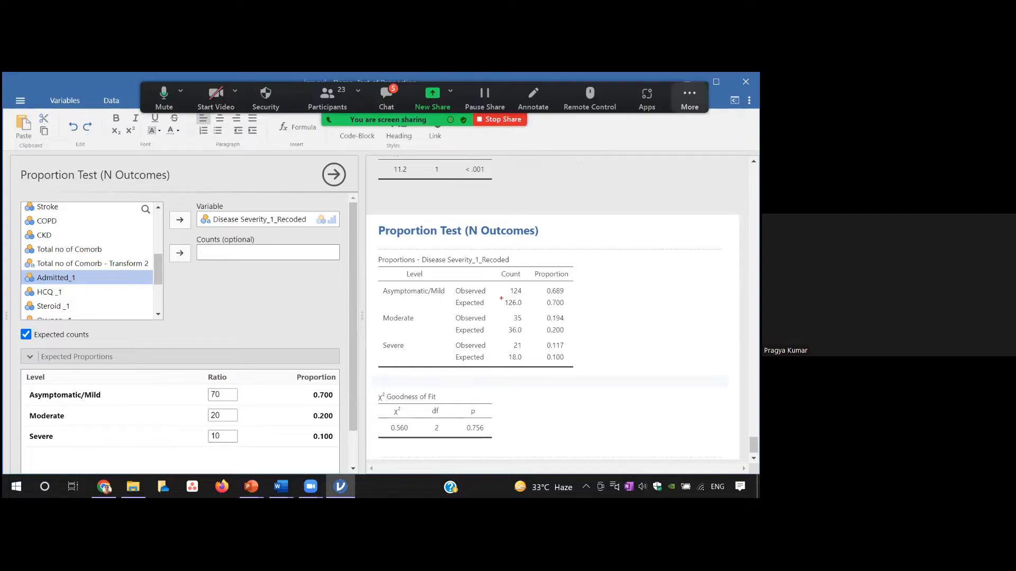
pyautogui.moveTo(453, 296); pyautogui.dragTo(567, 309)
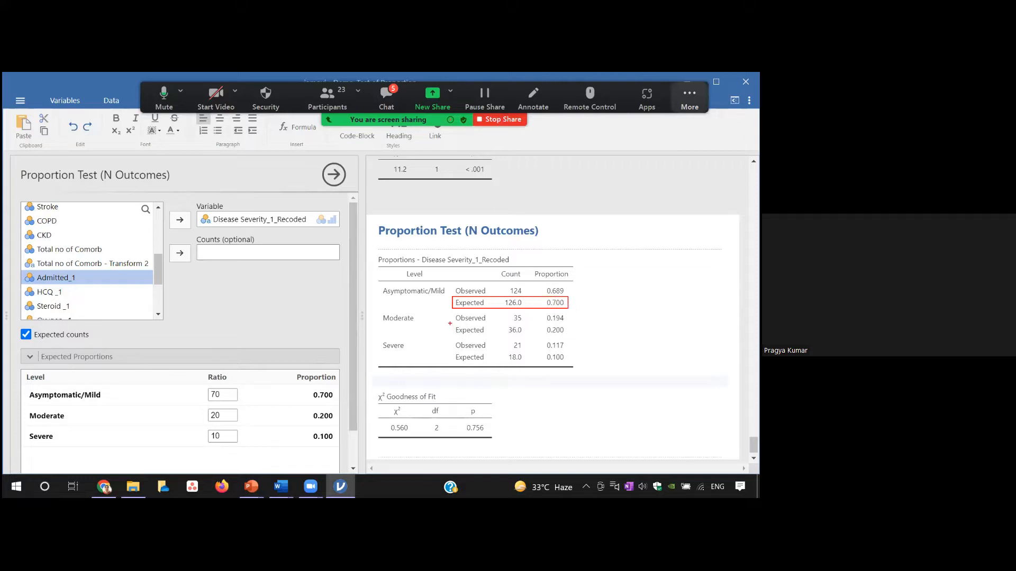
pyautogui.moveTo(448, 322)
pyautogui.mouseDown()
pyautogui.moveTo(481, 337)
pyautogui.moveTo(578, 336)
pyautogui.mouseUp()
pyautogui.moveTo(448, 353); pyautogui.dragTo(573, 366)
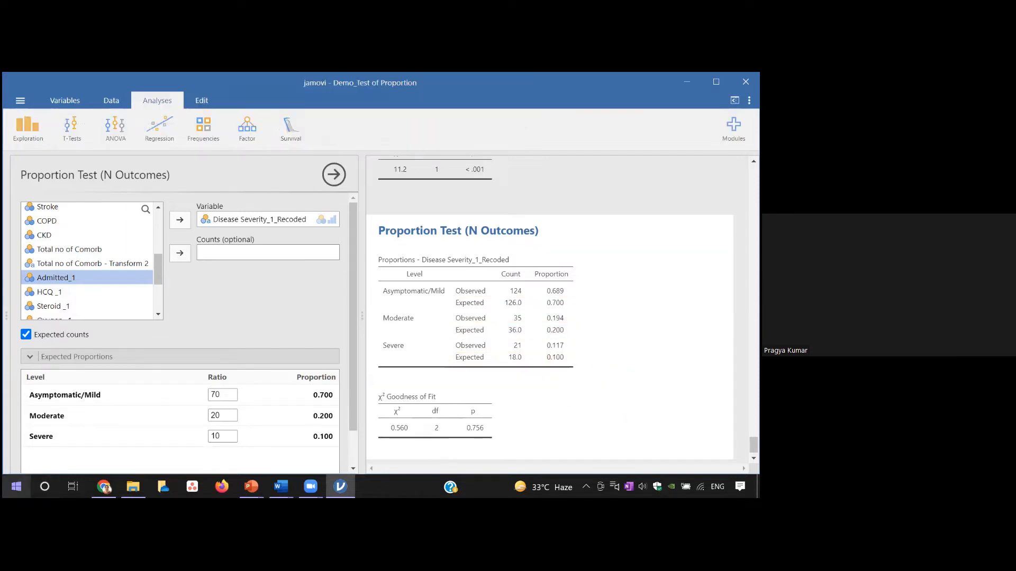
# Step: Open Calculator, multiply 180 by 0.7 to check the Asymptomatic/Mild expected count, and return to jamovi
pyautogui.click(17, 486)
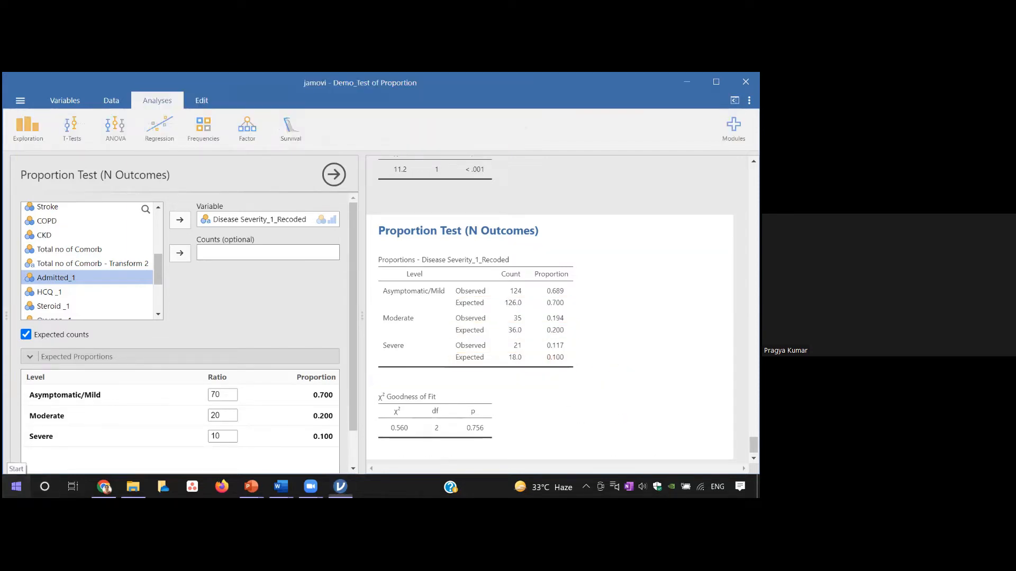
pyautogui.write('calc')
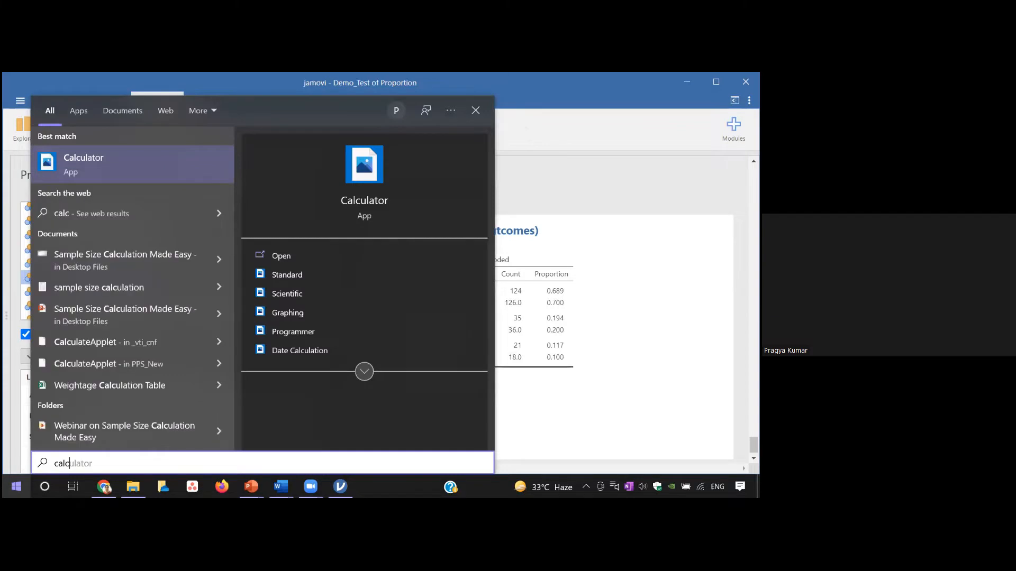
pyautogui.press('Return')
pyautogui.click(514, 407)
pyautogui.click(562, 324)
pyautogui.click(562, 448)
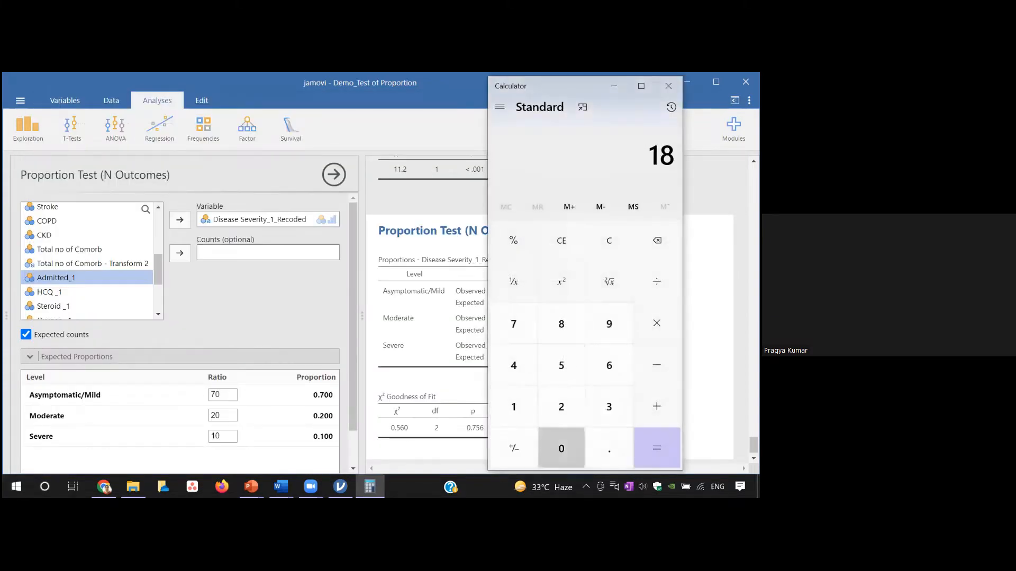
pyautogui.click(656, 323)
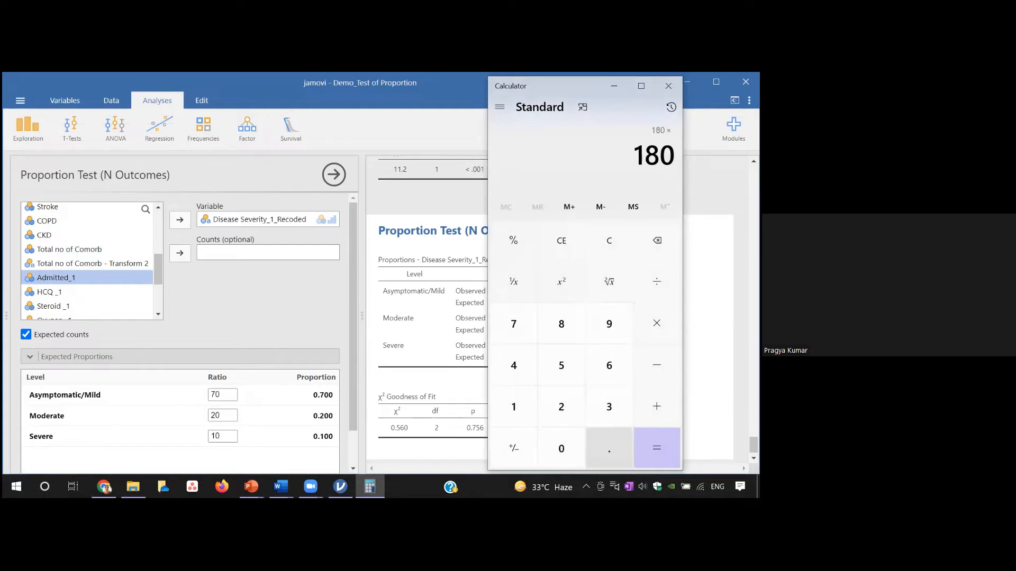
pyautogui.click(609, 449)
pyautogui.click(514, 323)
pyautogui.click(562, 448)
pyautogui.click(657, 448)
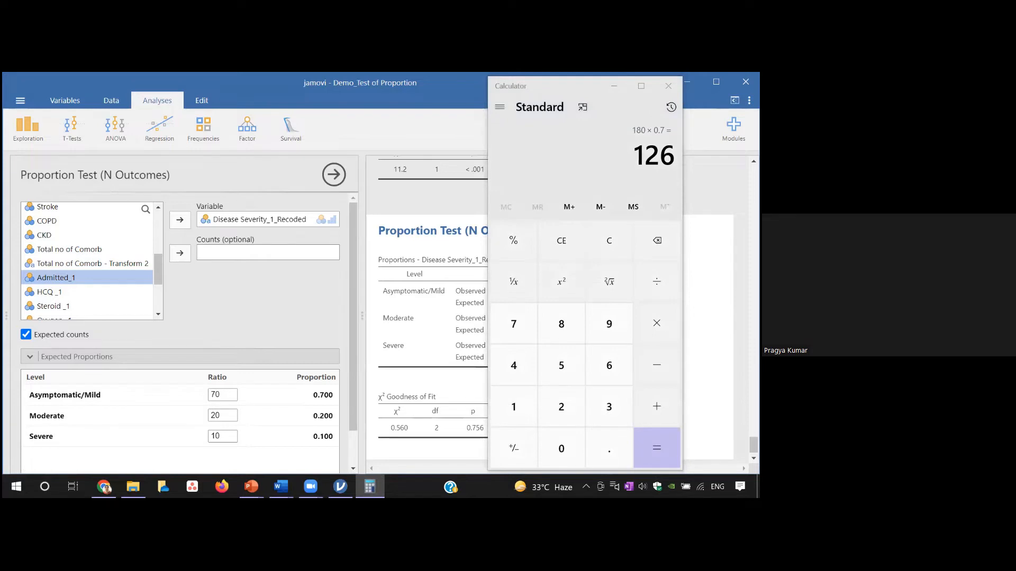
pyautogui.click(614, 86)
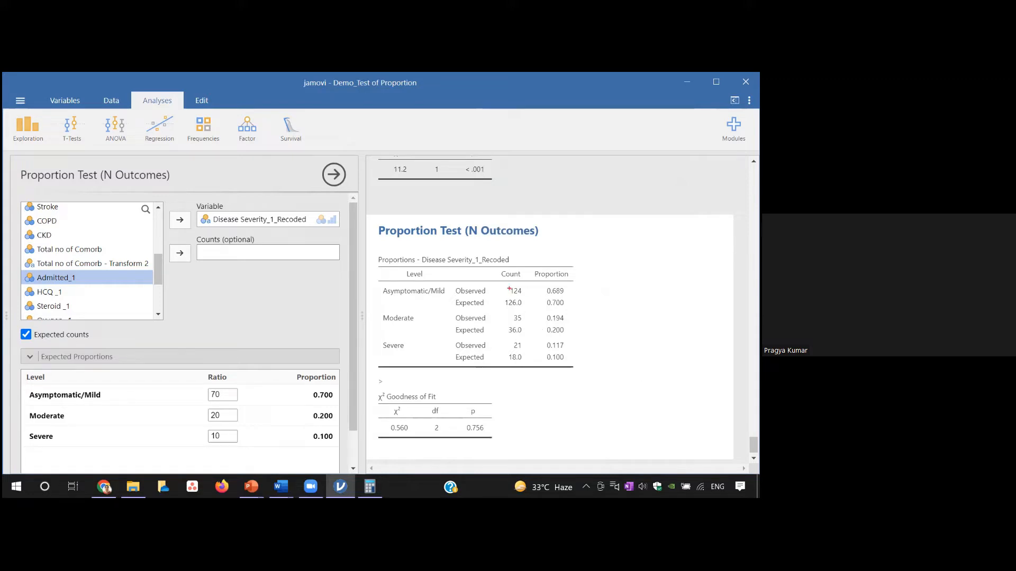
# Step: Mark the Asymptomatic/Mild expected count with a temporary annotation box, then clear it
pyautogui.moveTo(500, 296); pyautogui.dragTo(533, 312)
pyautogui.press('Escape')
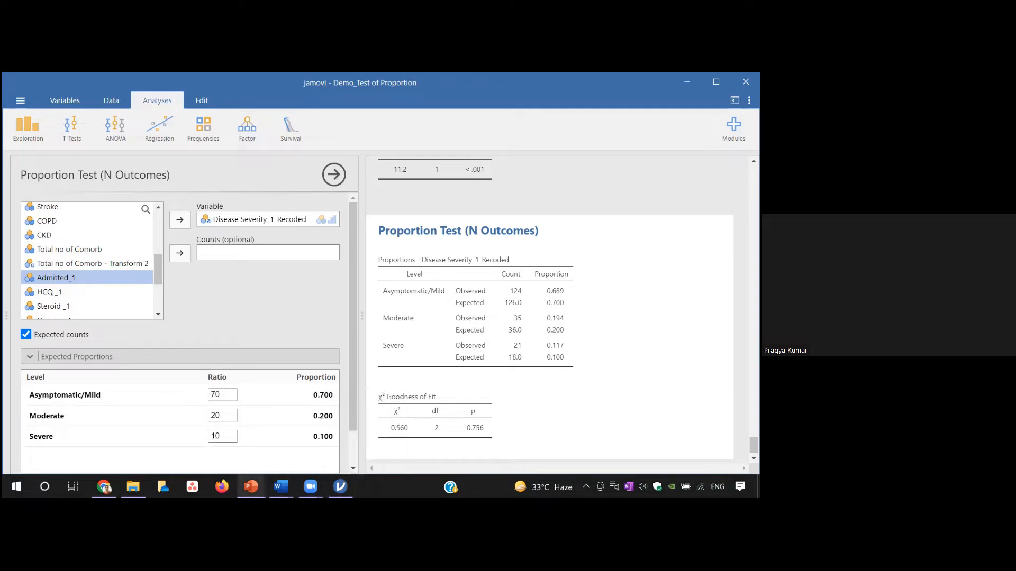
pyautogui.moveTo(251, 486)
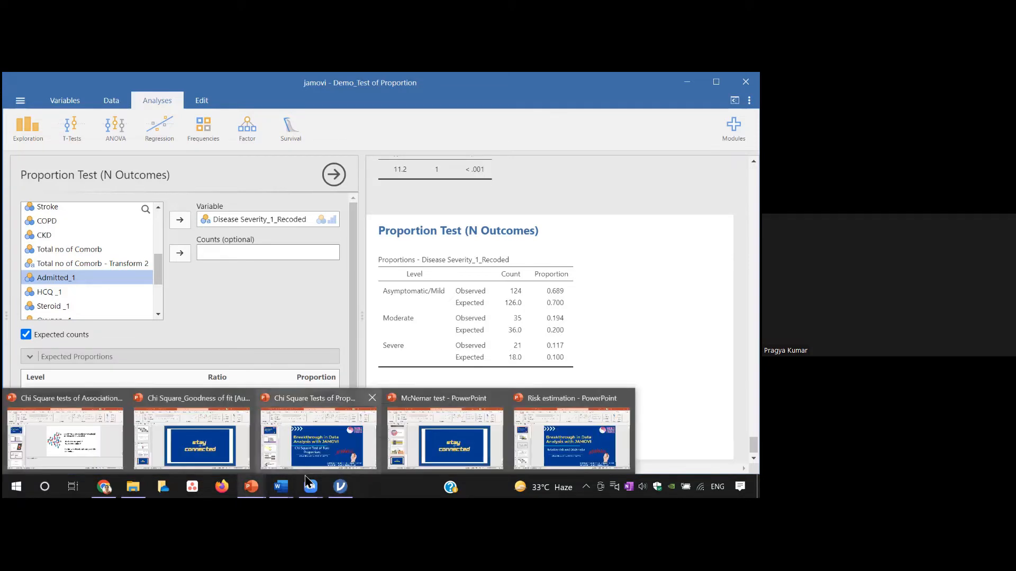
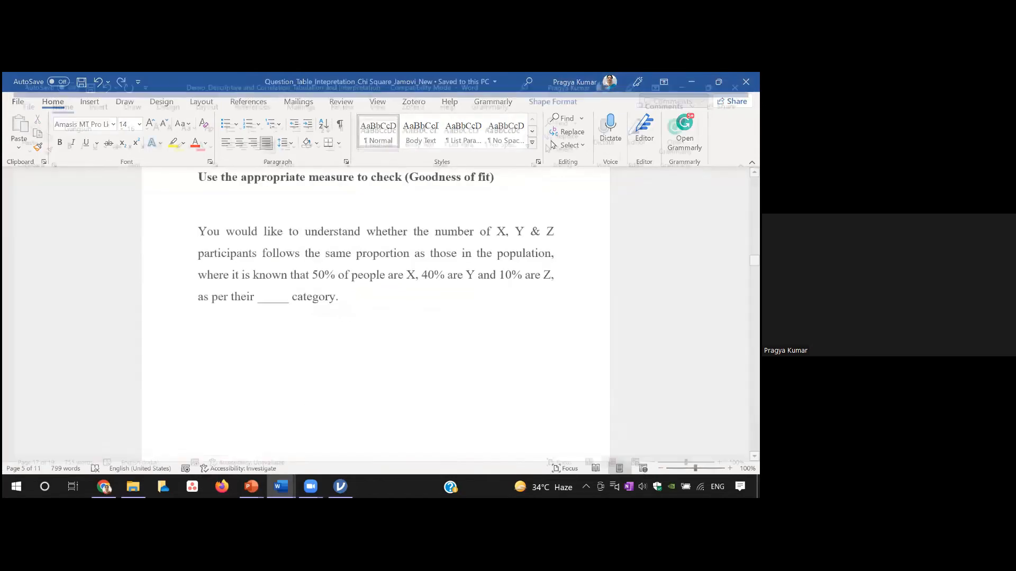
# Step: Switch to the Word document Demo_Test of Proportions_Questions and read Question 1 on factors associated with oxygen requirement
pyautogui.moveTo(281, 487)
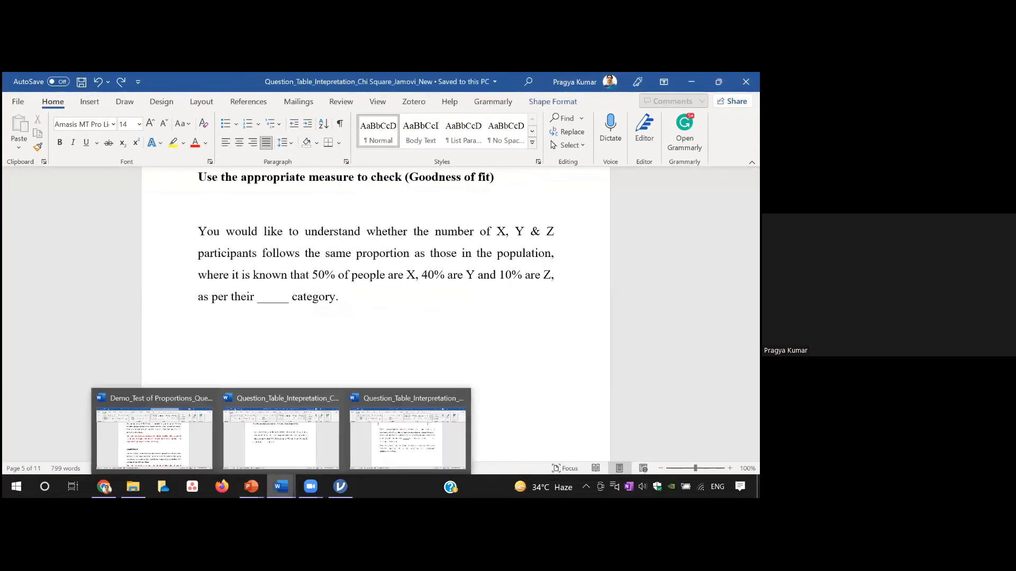
pyautogui.click(154, 438)
pyautogui.moveTo(755, 202); pyautogui.dragTo(755, 252)
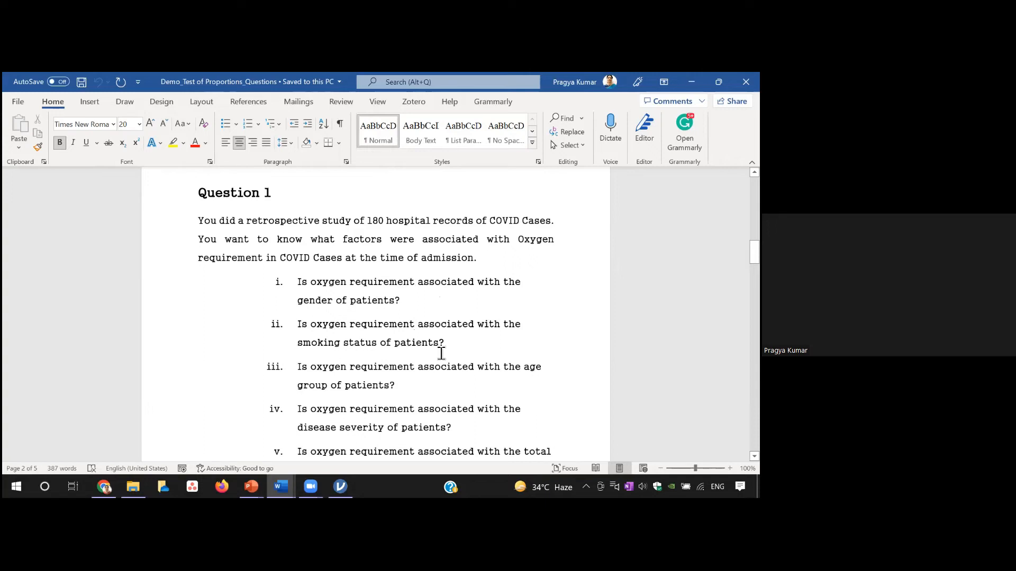
# Step: Switch back to jamovi and create an Independent Samples contingency table with Gender as rows and Oxygen _1 as columns
pyautogui.moveTo(341, 487)
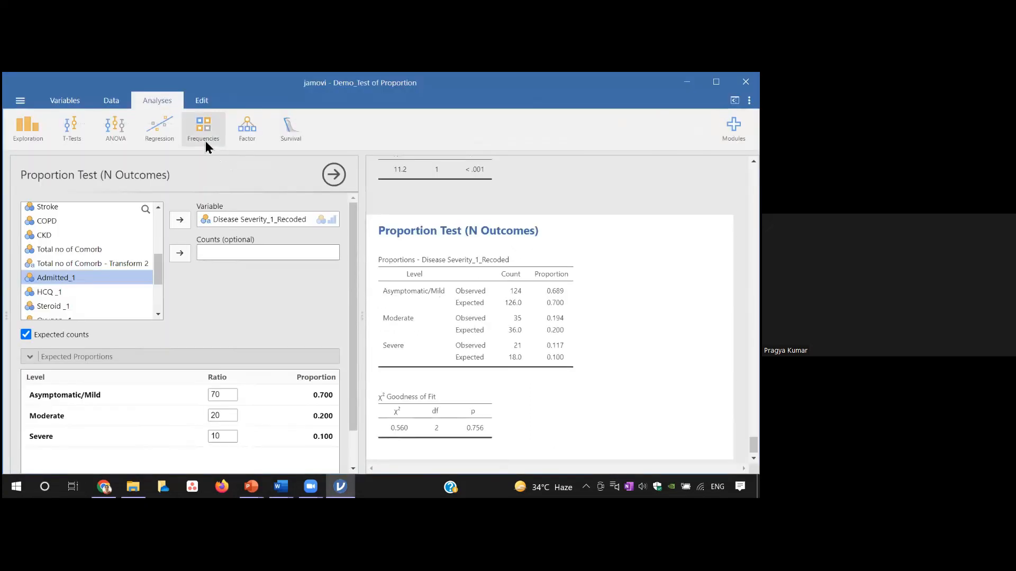
pyautogui.click(206, 142)
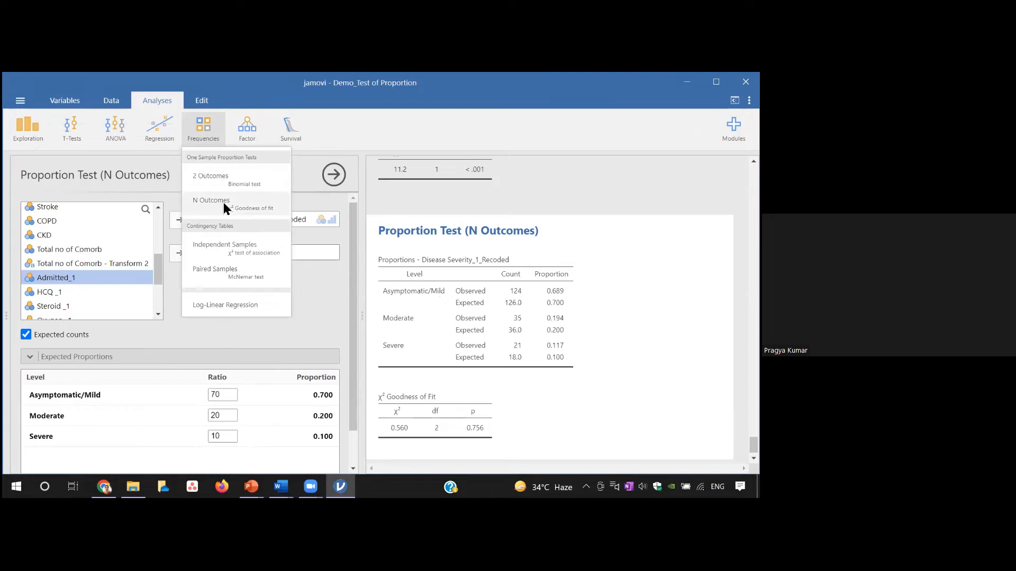
pyautogui.click(239, 253)
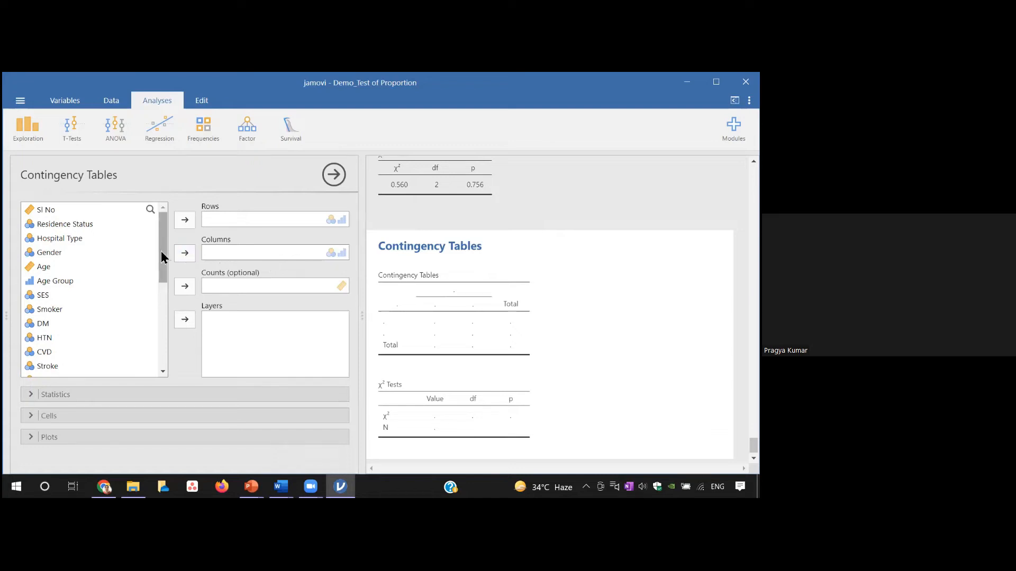
pyautogui.moveTo(161, 251); pyautogui.dragTo(167, 316)
pyautogui.click(64, 345)
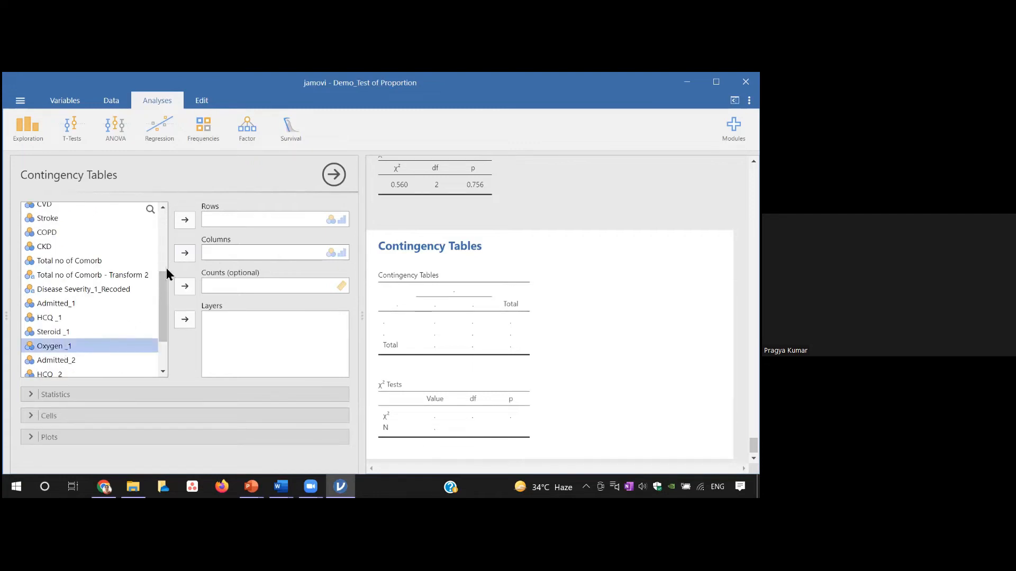
pyautogui.click(184, 254)
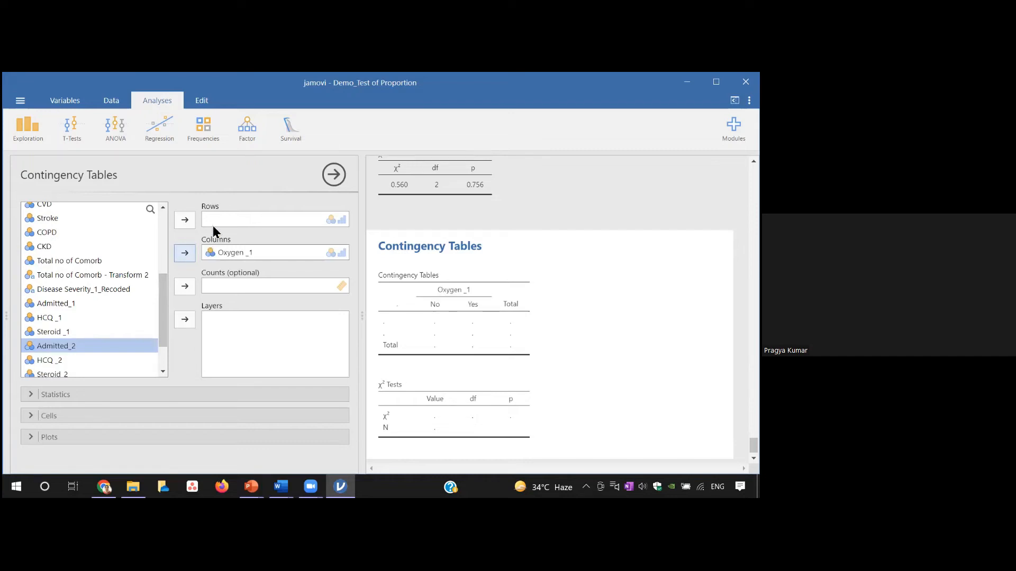
pyautogui.moveTo(161, 288); pyautogui.dragTo(163, 222)
pyautogui.click(70, 234)
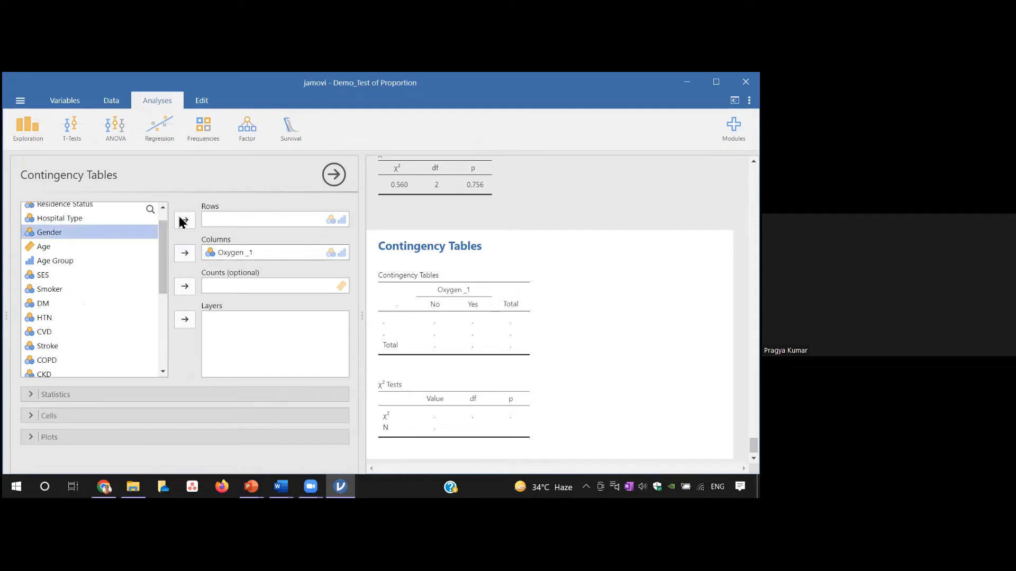
pyautogui.click(183, 221)
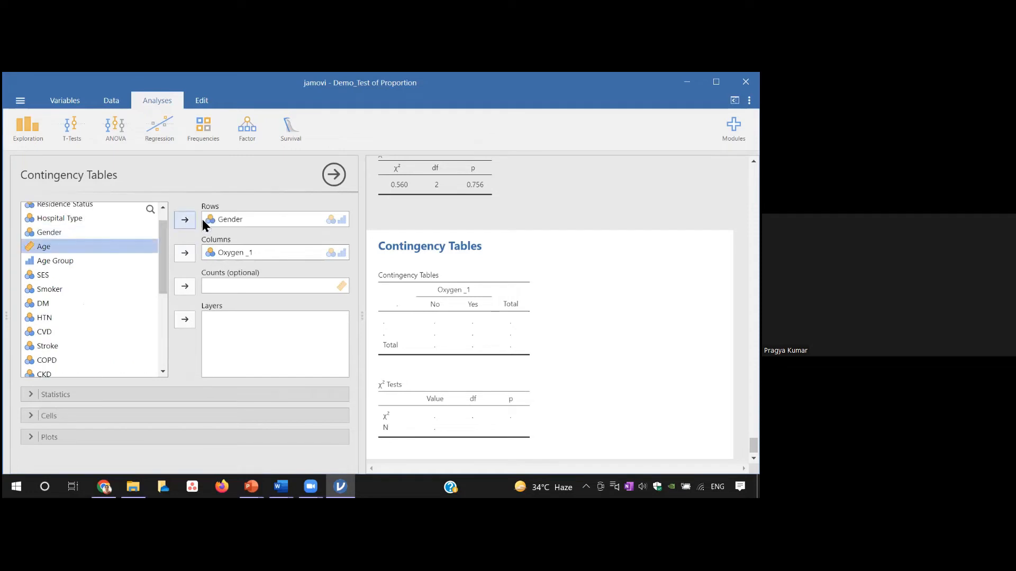
# Step: Review the contingency table's available statistics options, including tests and comparative measures, and collapse them again
pyautogui.click(93, 395)
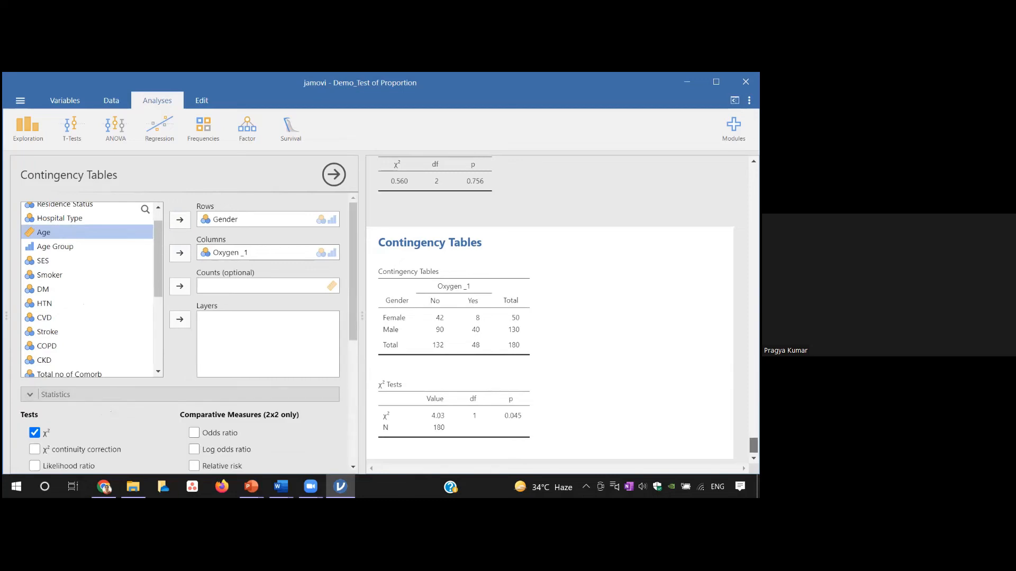
pyautogui.scroll(-1, 399, 427)
pyautogui.moveTo(352, 329); pyautogui.dragTo(355, 395)
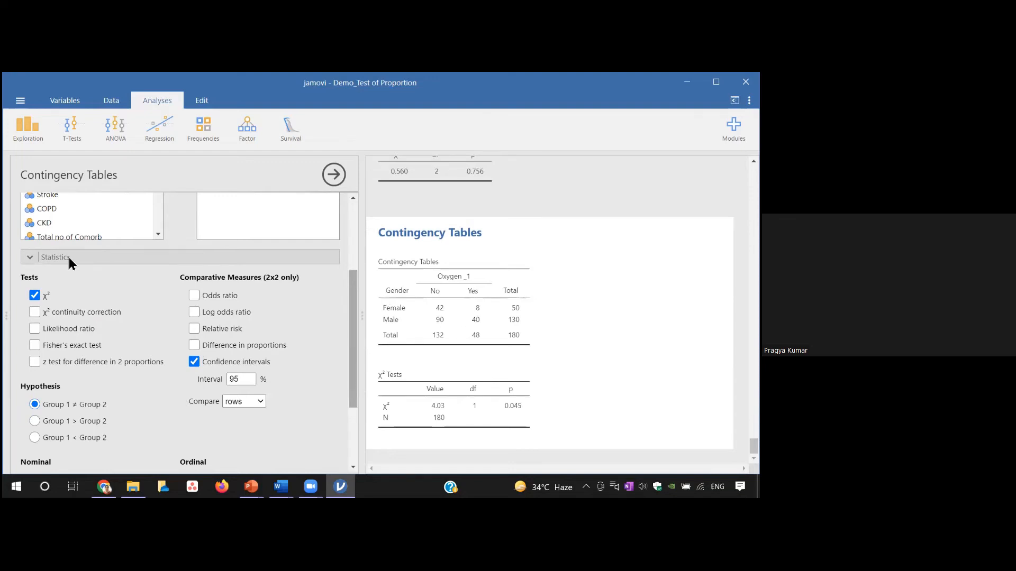
pyautogui.press('F11')
pyautogui.click(29, 253)
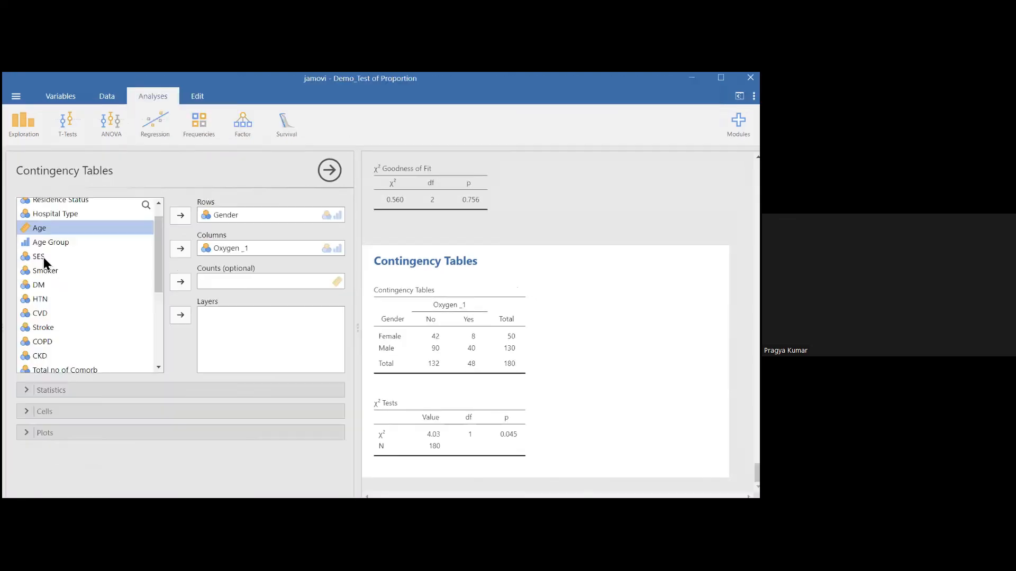
# Step: Include expected counts in the contingency table and temporarily mark those of the Female and Male rows
pyautogui.click(67, 411)
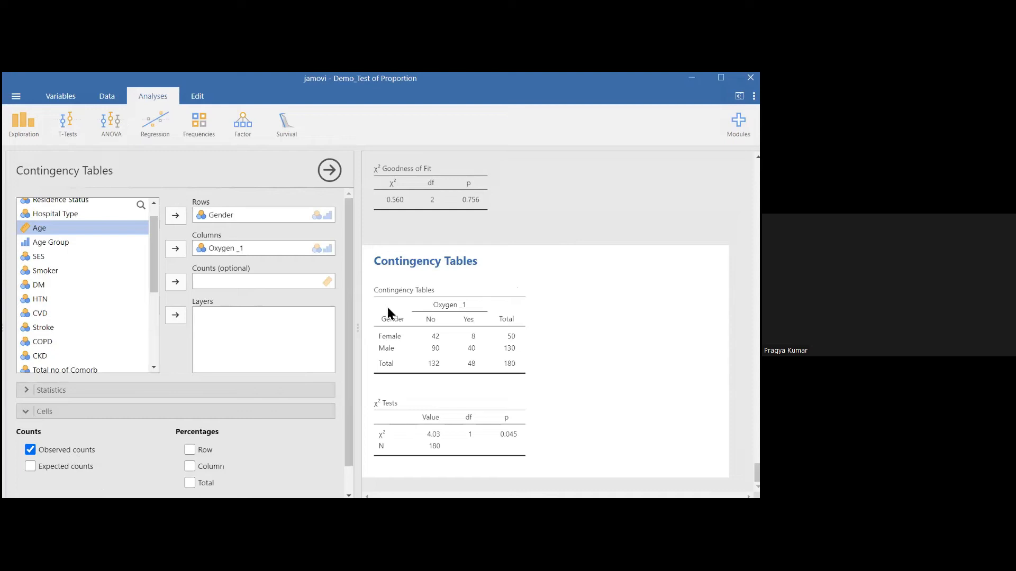
pyautogui.click(30, 470)
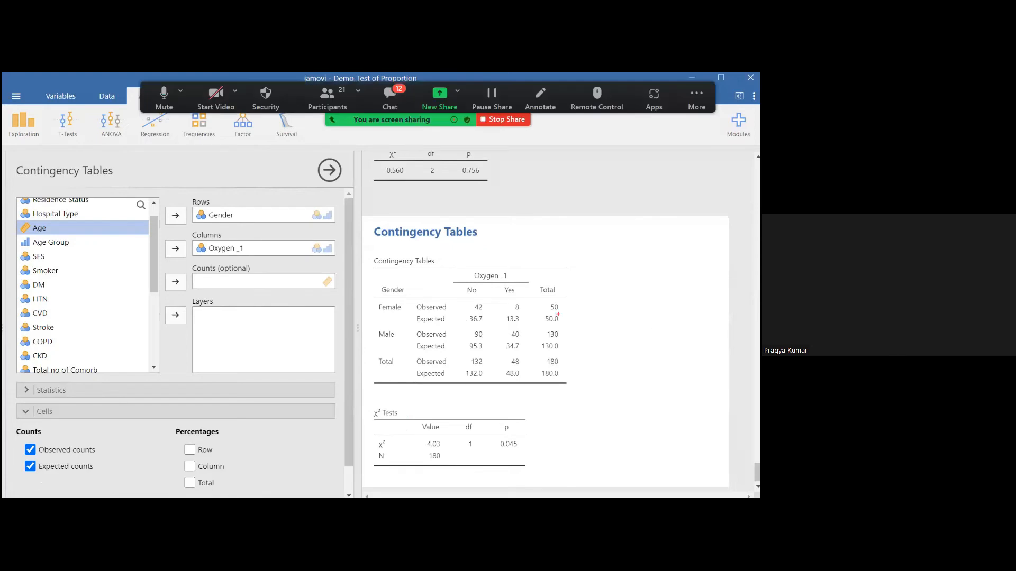
pyautogui.moveTo(468, 312); pyautogui.dragTo(524, 330)
pyautogui.moveTo(466, 340); pyautogui.dragTo(527, 359)
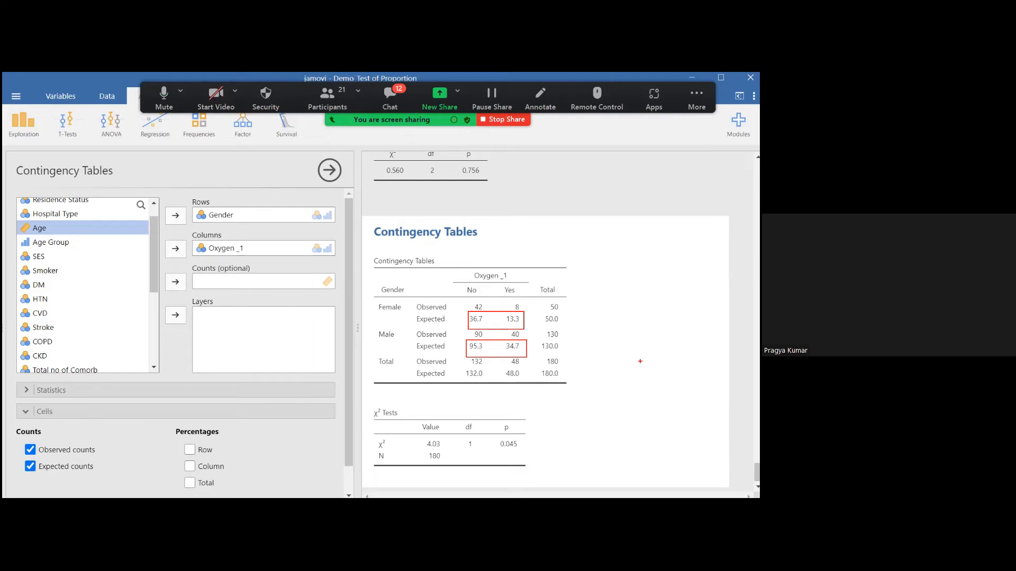
pyautogui.press('Escape')
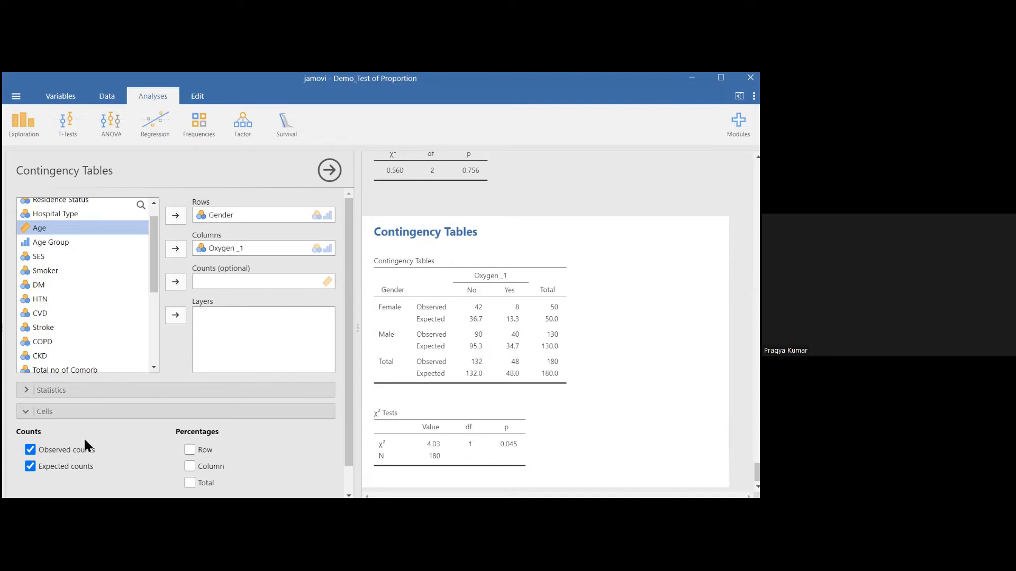
# Step: Show row percentages instead of expected counts in the Gender table and temporarily mark the Yes column for Female and Male
pyautogui.click(51, 412)
pyautogui.click(51, 412)
pyautogui.click(189, 450)
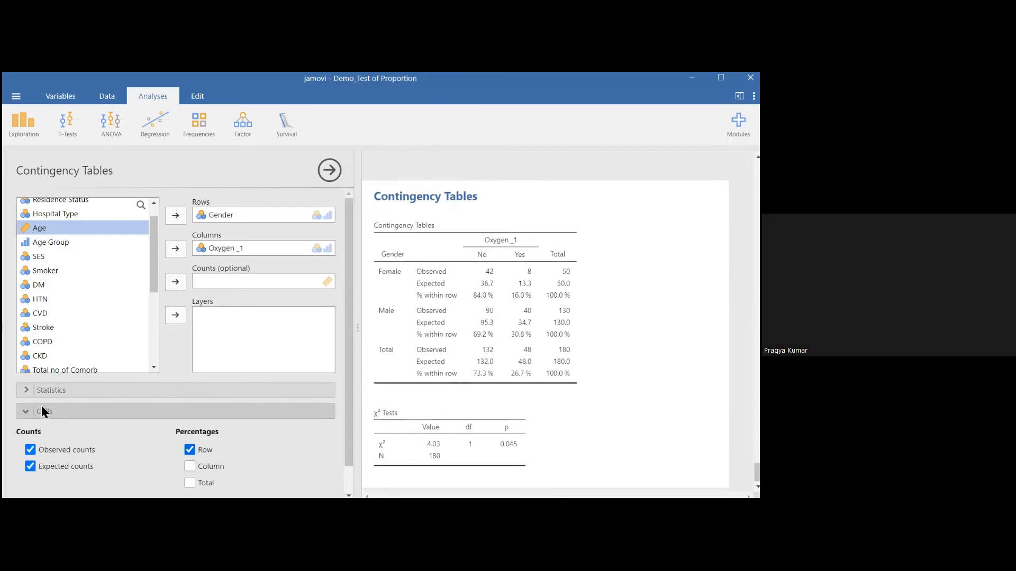
pyautogui.click(30, 466)
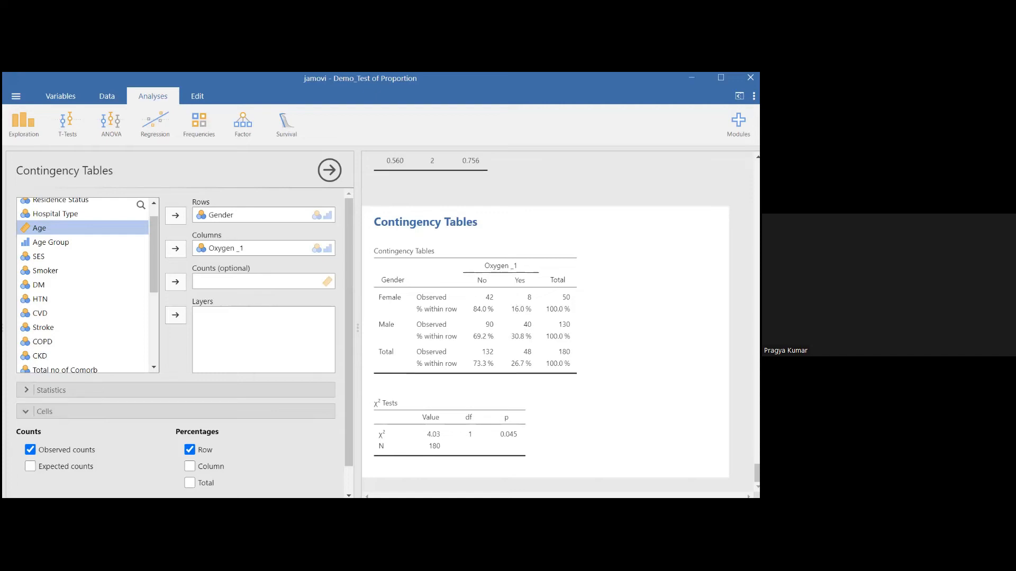
pyautogui.moveTo(509, 288); pyautogui.dragTo(541, 349)
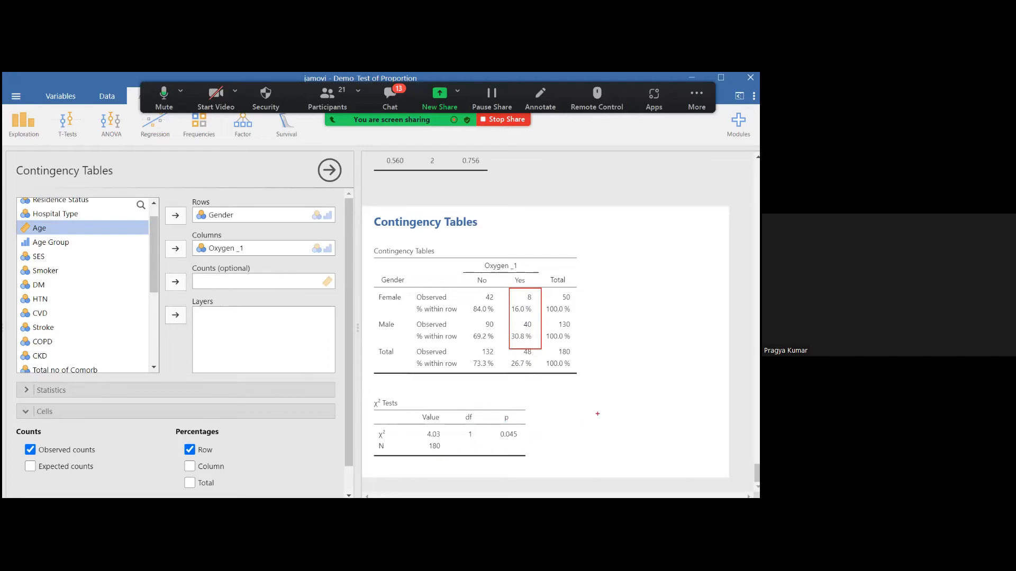
pyautogui.press('Escape')
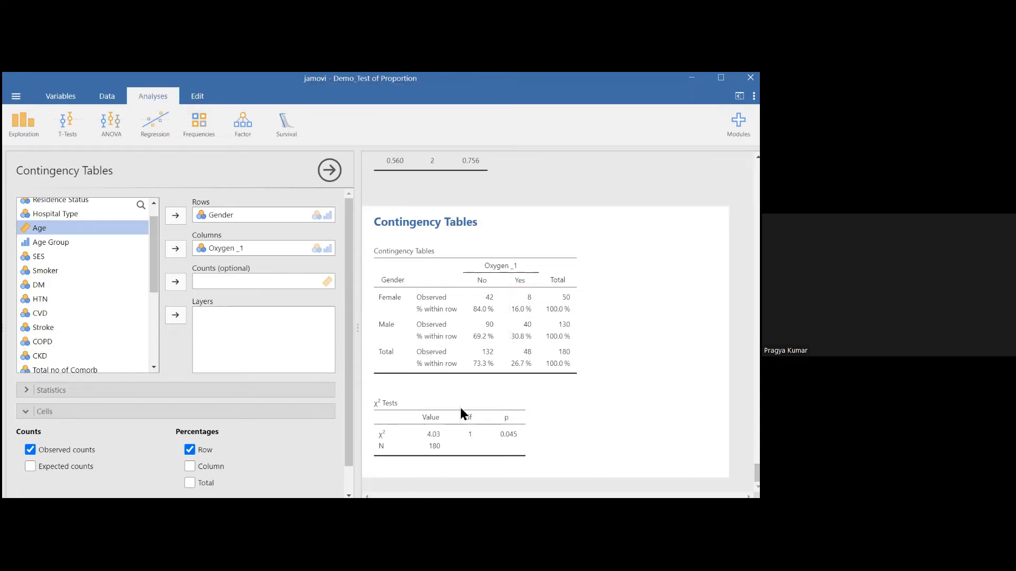
# Step: Add Phi and Cramer's V to the Gender by Oxygen _1 contingency table and view the Nominal results
pyautogui.moveTo(349, 402); pyautogui.dragTo(349, 446)
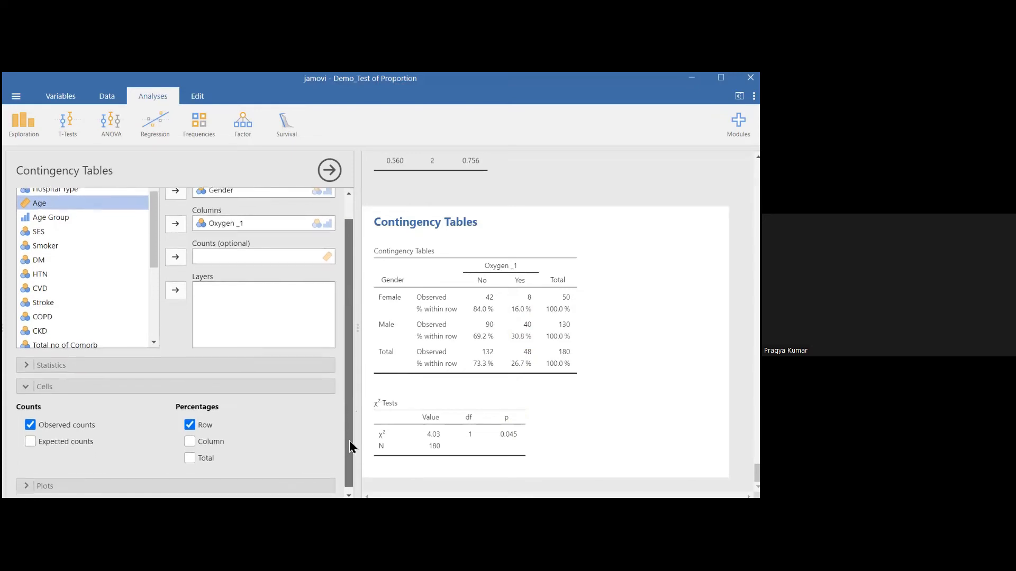
pyautogui.click(45, 361)
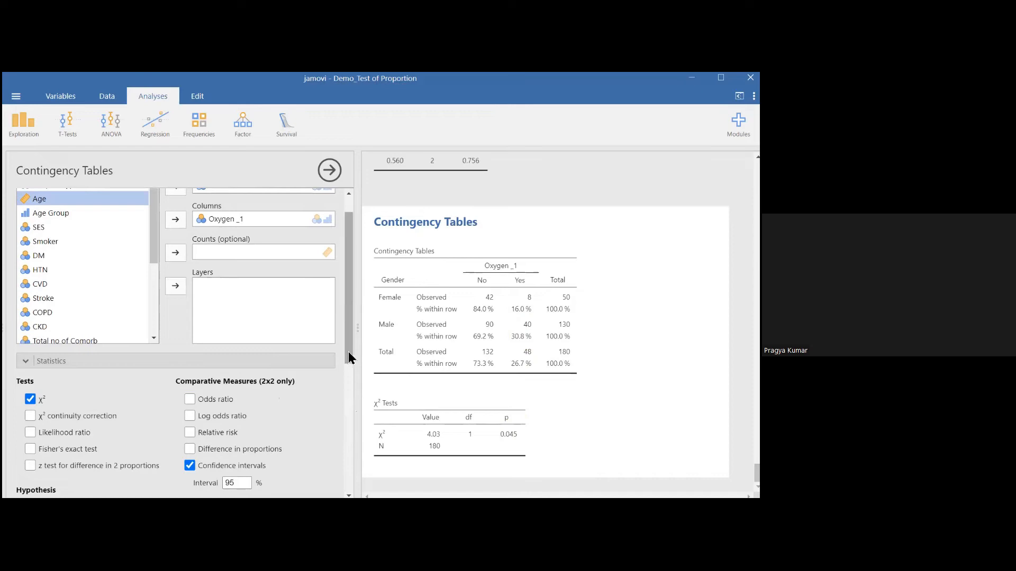
pyautogui.moveTo(347, 350); pyautogui.dragTo(351, 369)
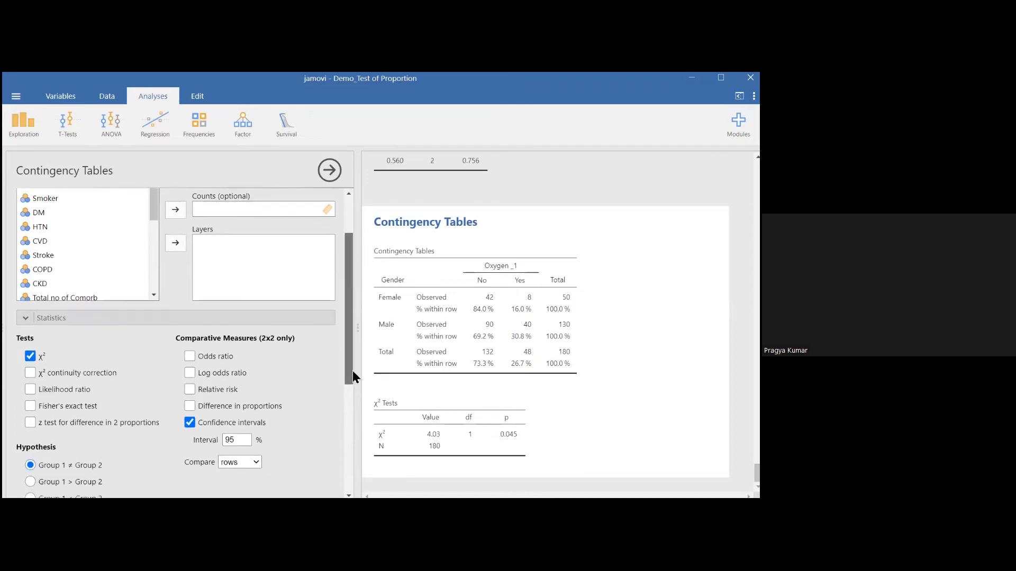
pyautogui.moveTo(352, 370); pyautogui.dragTo(354, 363)
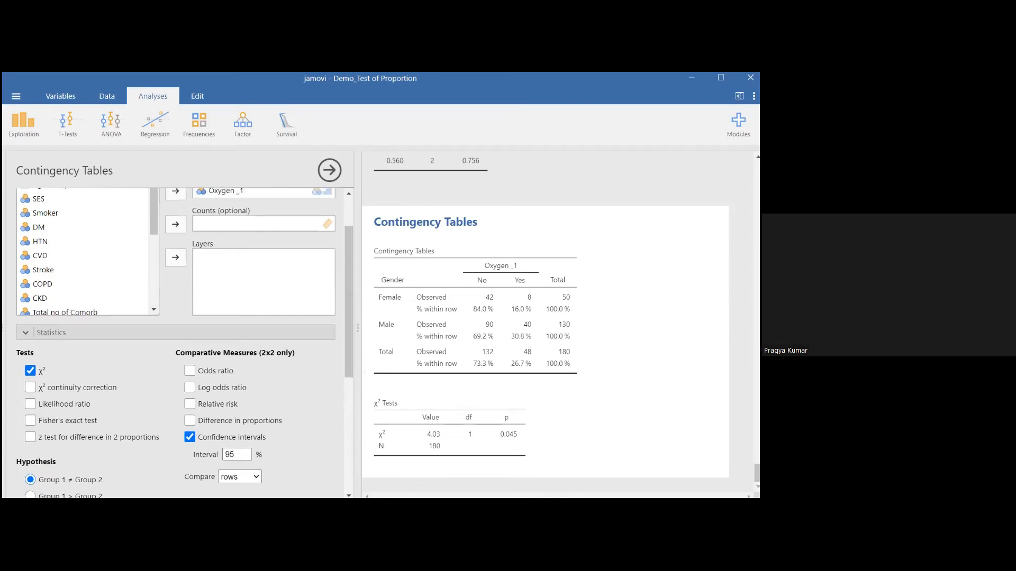
pyautogui.moveTo(757, 474)
pyautogui.mouseDown()
pyautogui.moveTo(757, 463)
pyautogui.moveTo(757, 473)
pyautogui.mouseUp()
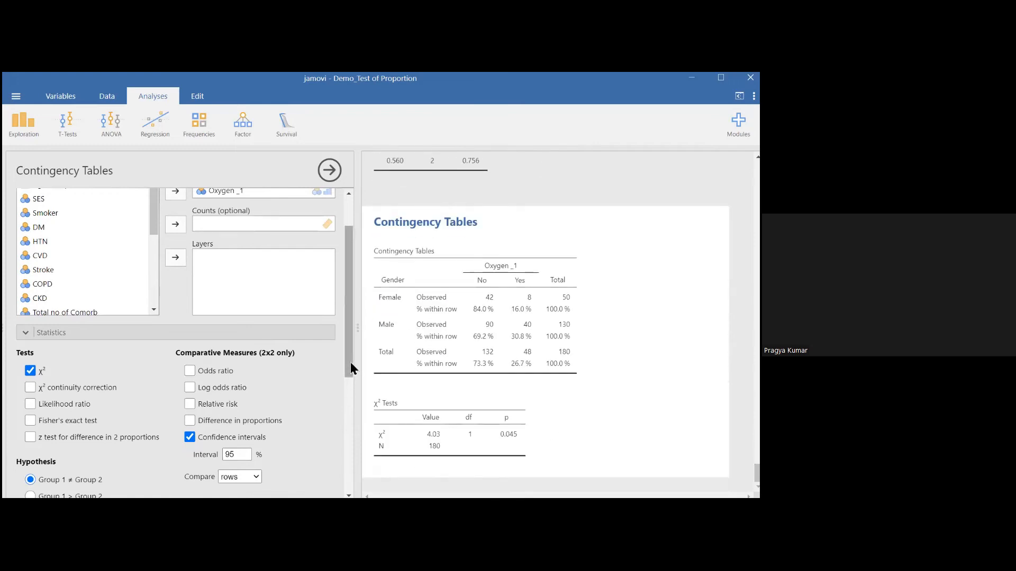
pyautogui.moveTo(351, 368); pyautogui.dragTo(351, 424)
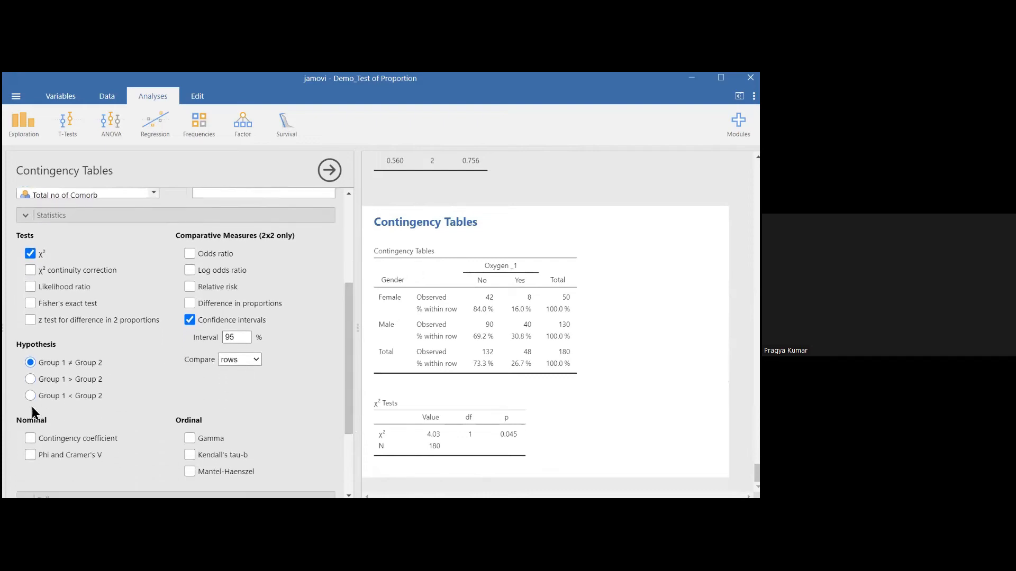
pyautogui.click(30, 456)
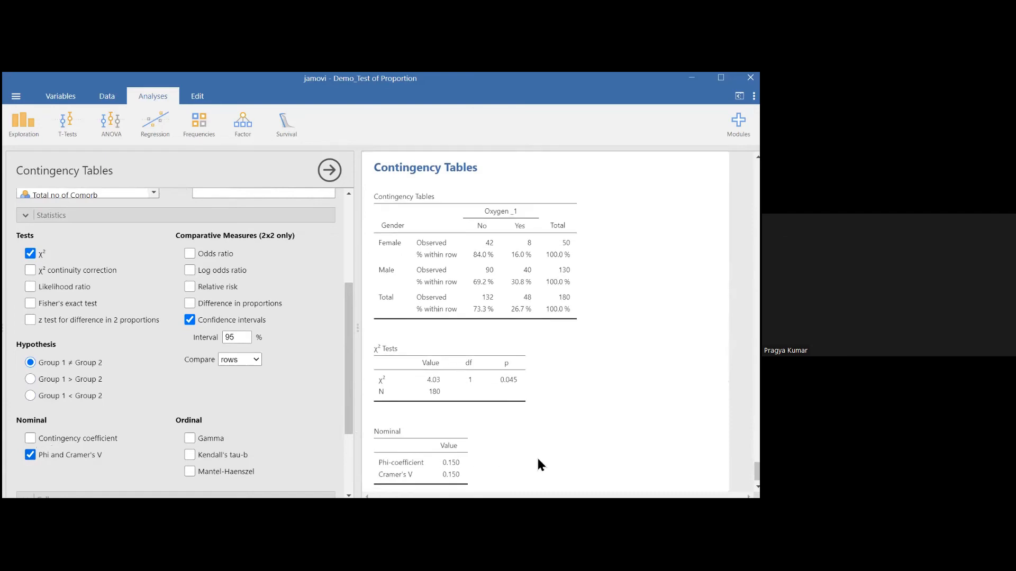
pyautogui.moveTo(756, 471); pyautogui.dragTo(757, 476)
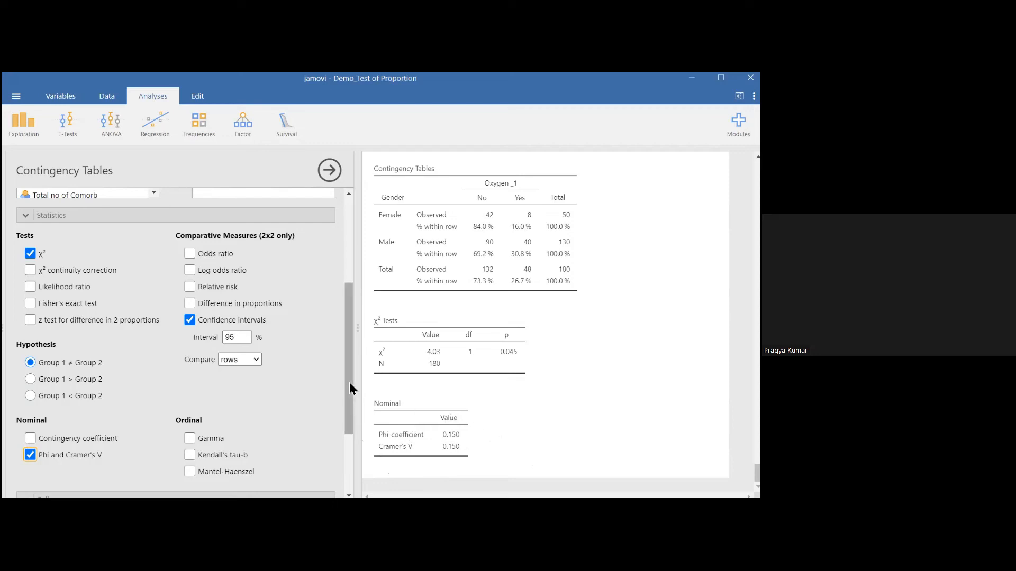
# Step: Replace Gender with Smoker as the row variable of the contingency table
pyautogui.moveTo(349, 385); pyautogui.dragTo(347, 292)
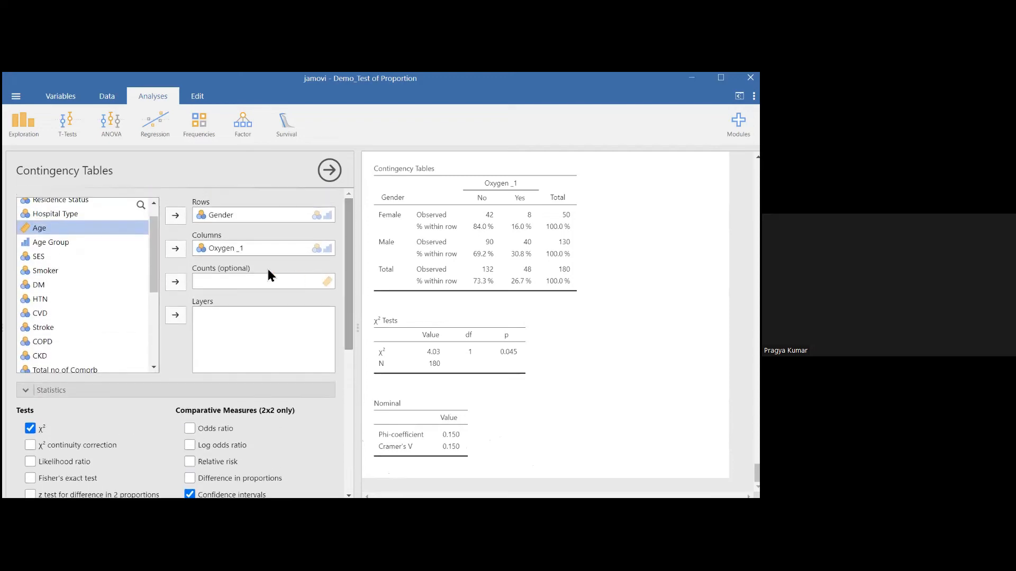
pyautogui.click(225, 216)
pyautogui.click(175, 215)
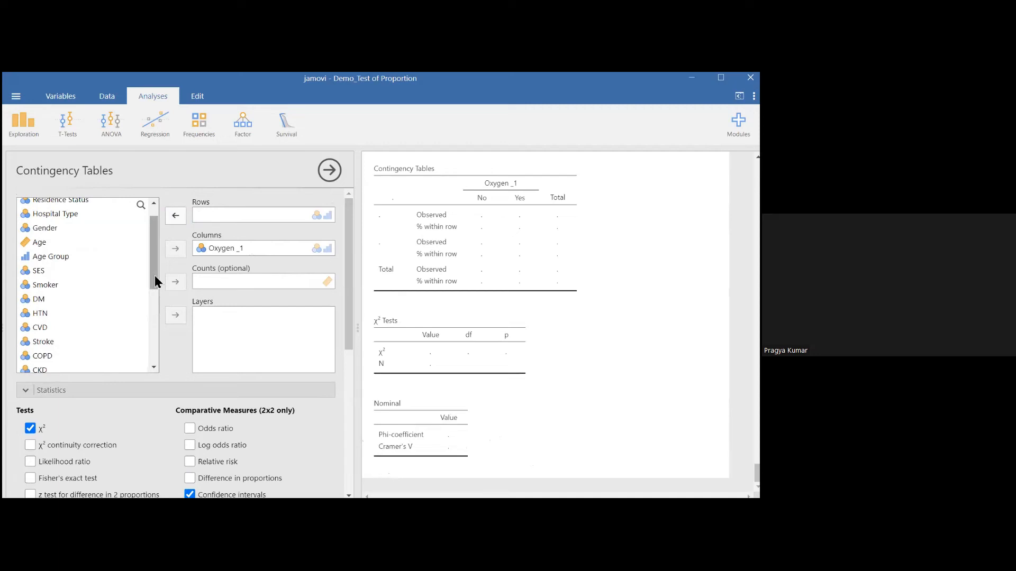
pyautogui.click(59, 285)
pyautogui.click(175, 216)
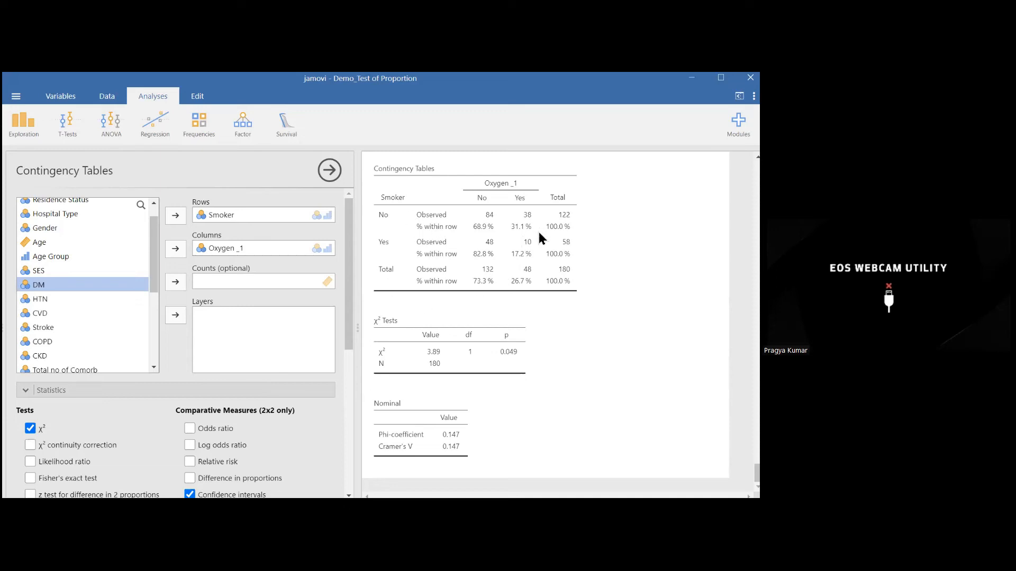
# Step: Check the Smoker table's expected counts, hide them again, and temporarily mark the Yes column of Oxygen _1
pyautogui.click(72, 389)
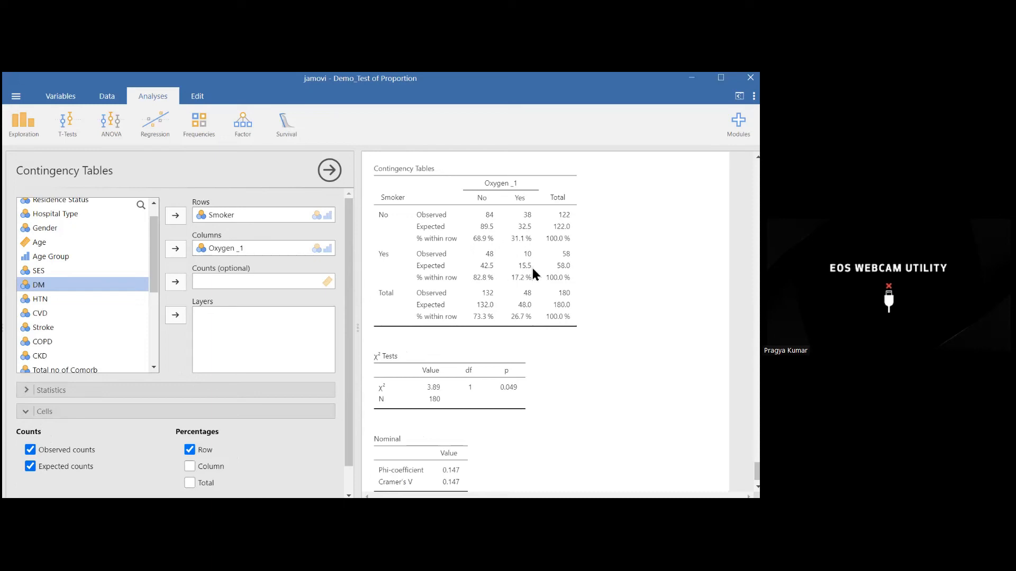
pyautogui.click(31, 467)
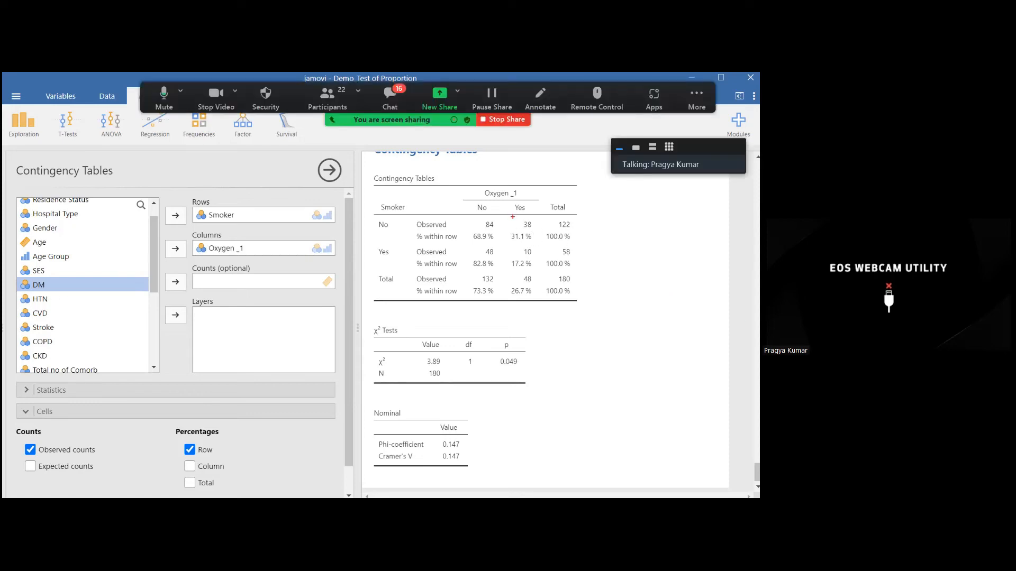
pyautogui.moveTo(512, 217); pyautogui.dragTo(540, 291)
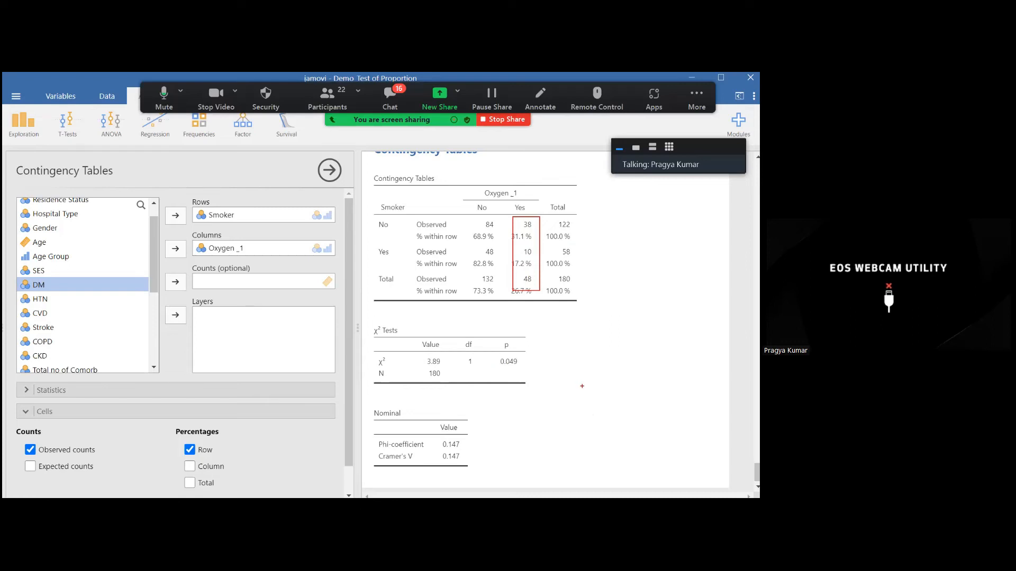
pyautogui.rightClick(527, 339)
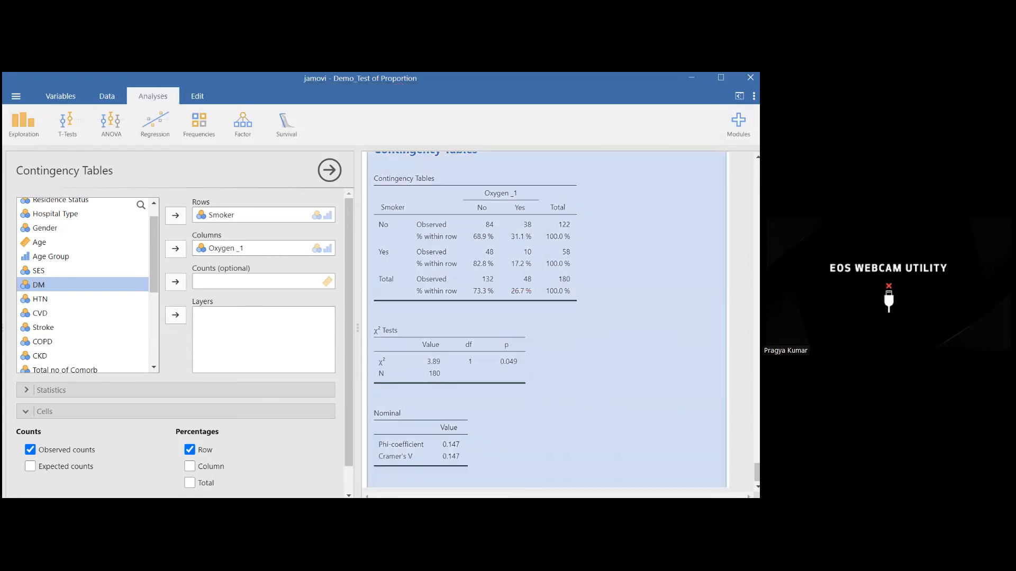
pyautogui.click(307, 455)
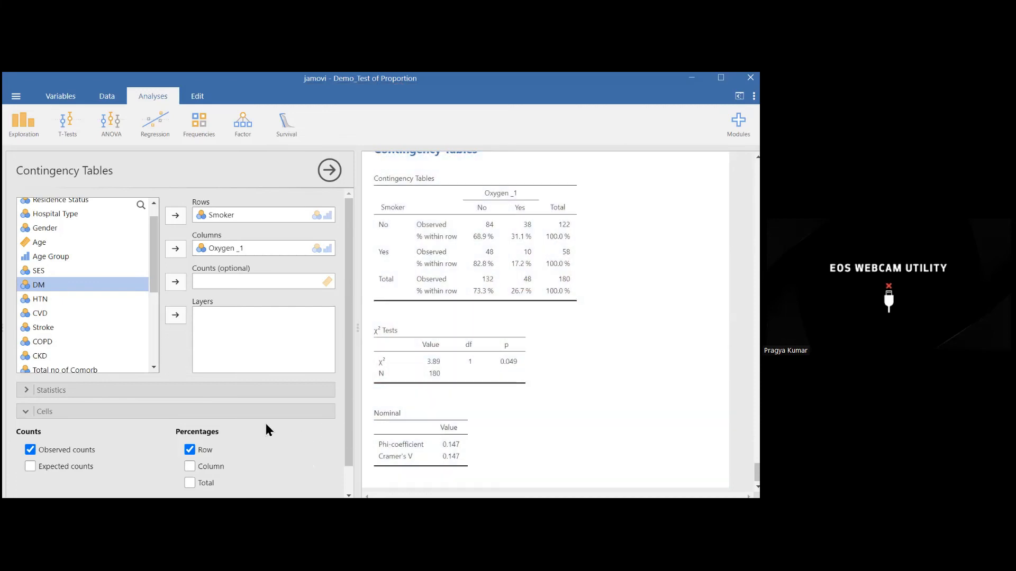
# Step: Replace Smoker with Age Group as the row variable of the contingency table
pyautogui.click(225, 217)
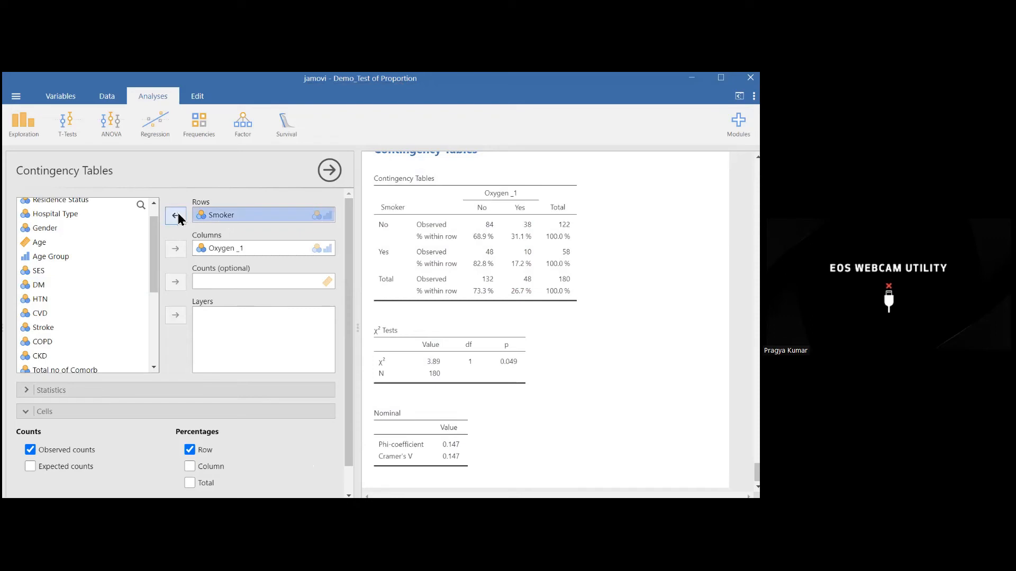
pyautogui.click(175, 216)
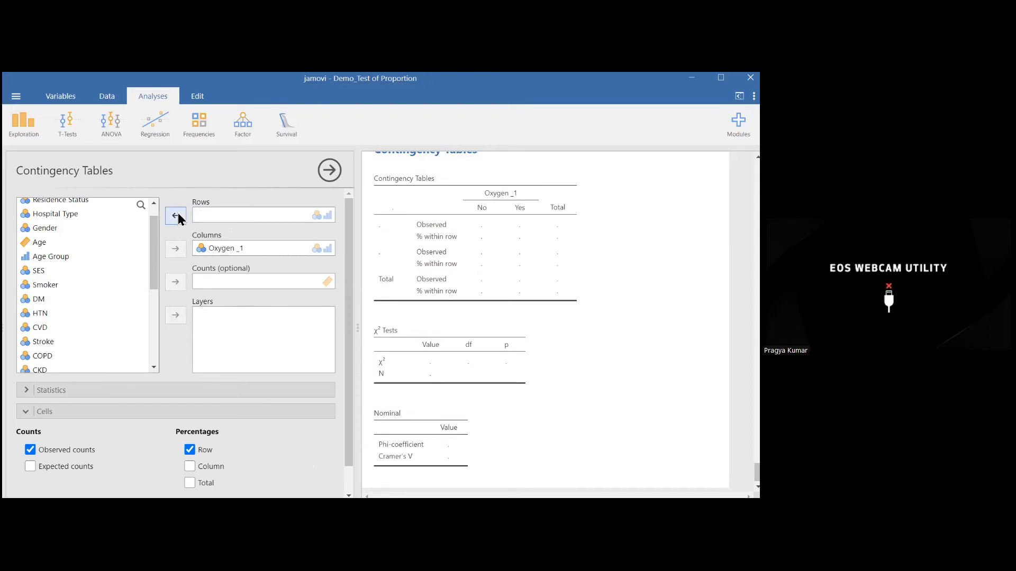
pyautogui.moveTo(152, 271)
pyautogui.mouseDown()
pyautogui.moveTo(147, 336)
pyautogui.moveTo(162, 255)
pyautogui.mouseUp()
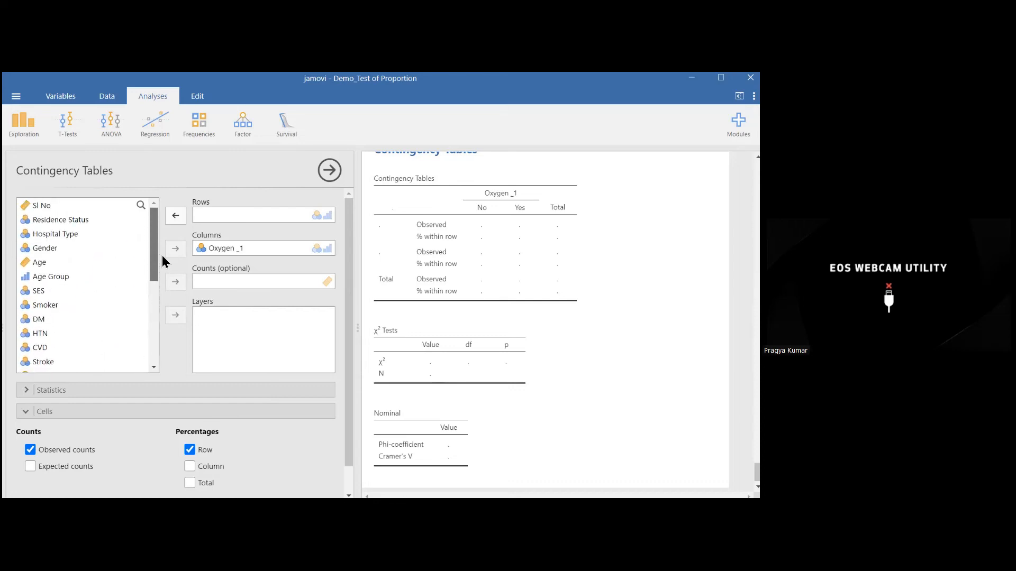
pyautogui.click(48, 279)
pyautogui.click(177, 216)
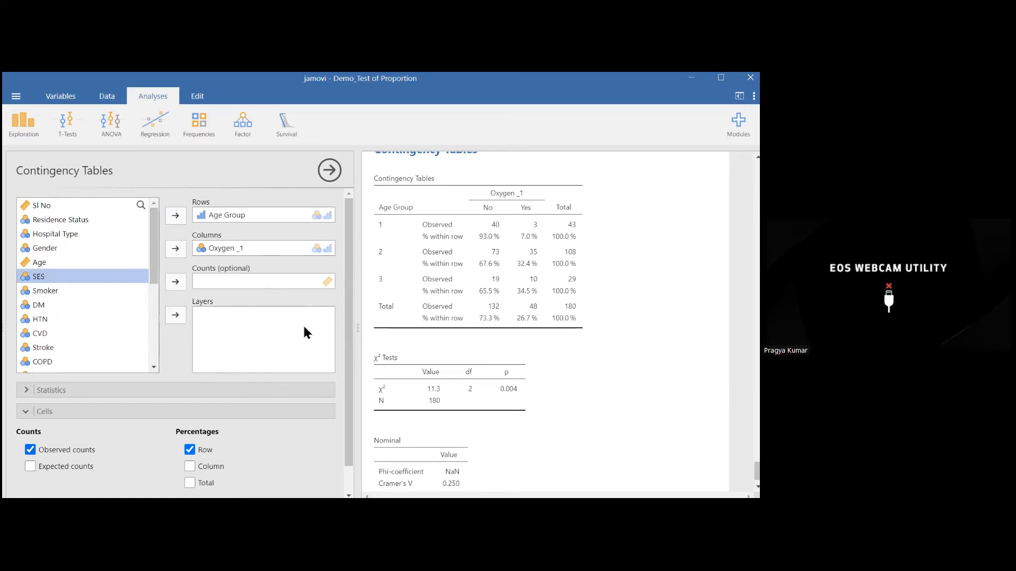
# Step: Check the Age Group table's expected counts, temporarily mark the Yes cells of groups 1 and 3, and hide the counts again
pyautogui.click(30, 466)
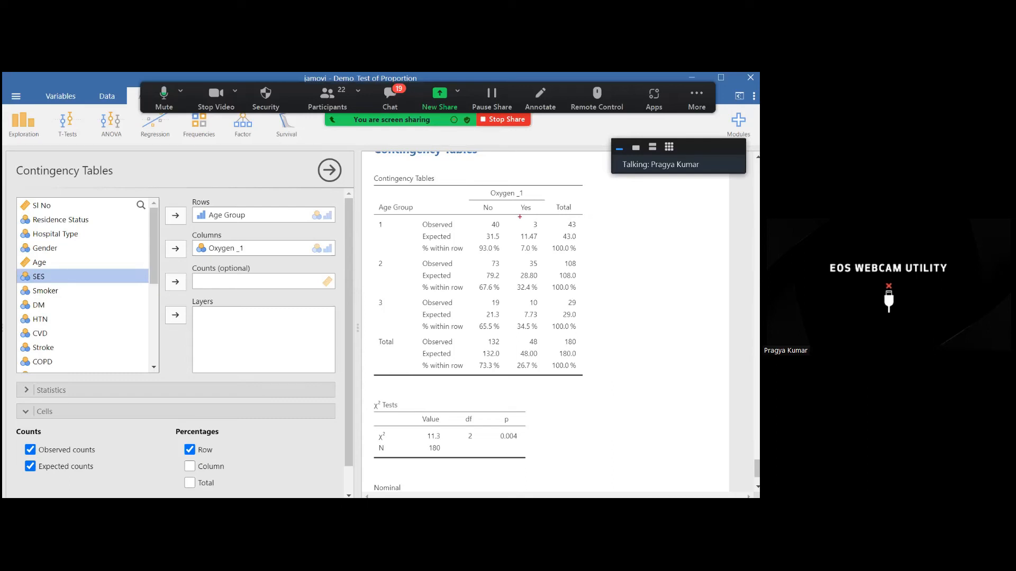
pyautogui.moveTo(520, 217); pyautogui.dragTo(543, 249)
pyautogui.moveTo(519, 297)
pyautogui.mouseDown()
pyautogui.moveTo(529, 321)
pyautogui.moveTo(544, 323)
pyautogui.mouseUp()
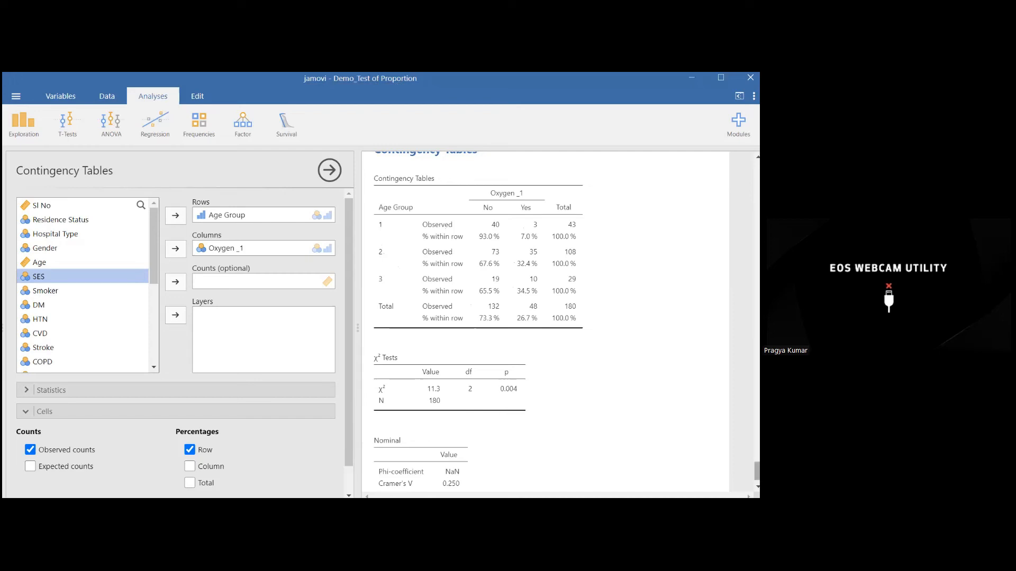
pyautogui.scroll(-1, 457, 466)
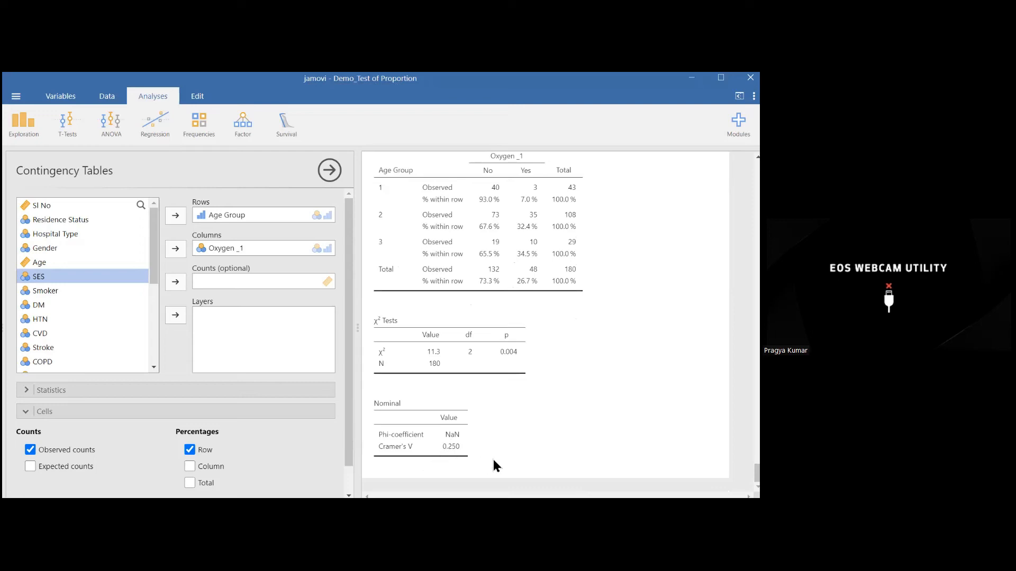
# Step: Close the contingency table options and read the association table and interpretation template in the Word document Question_Table_Intepretation_Chi Square_Jamovi_New
pyautogui.press('Tab')
pyautogui.click(330, 170)
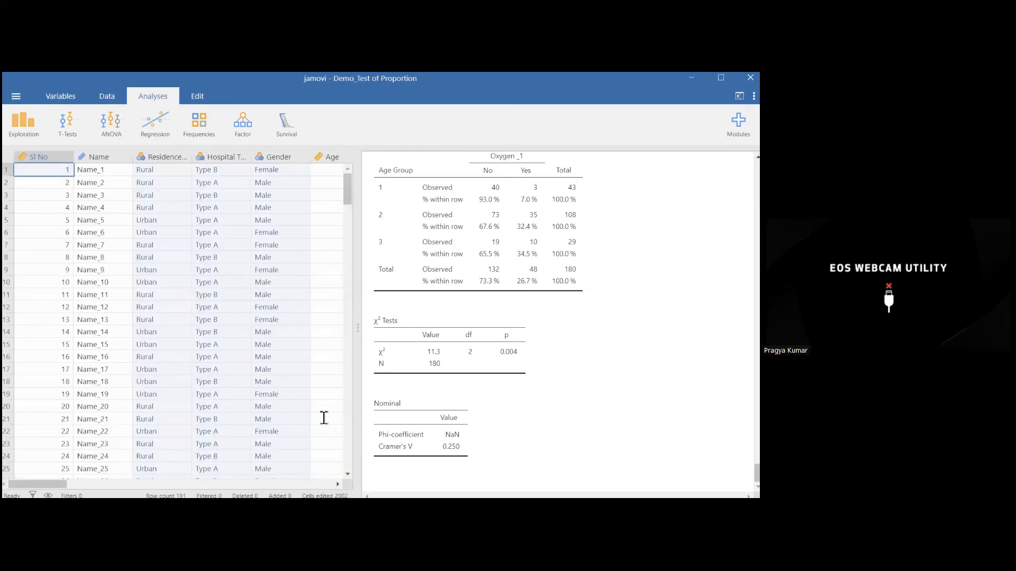
pyautogui.click(281, 487)
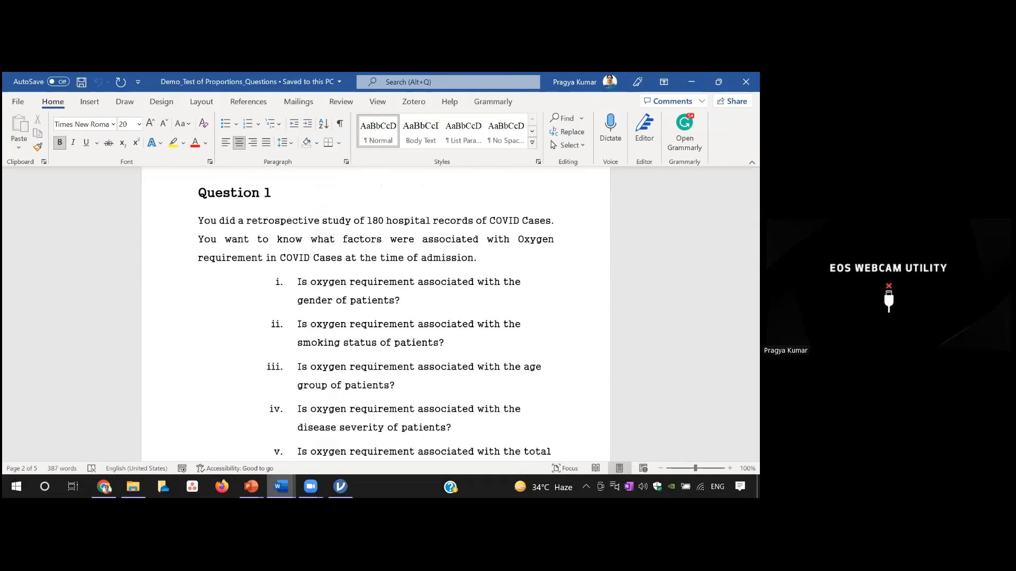
pyautogui.moveTo(281, 487)
pyautogui.click(331, 428)
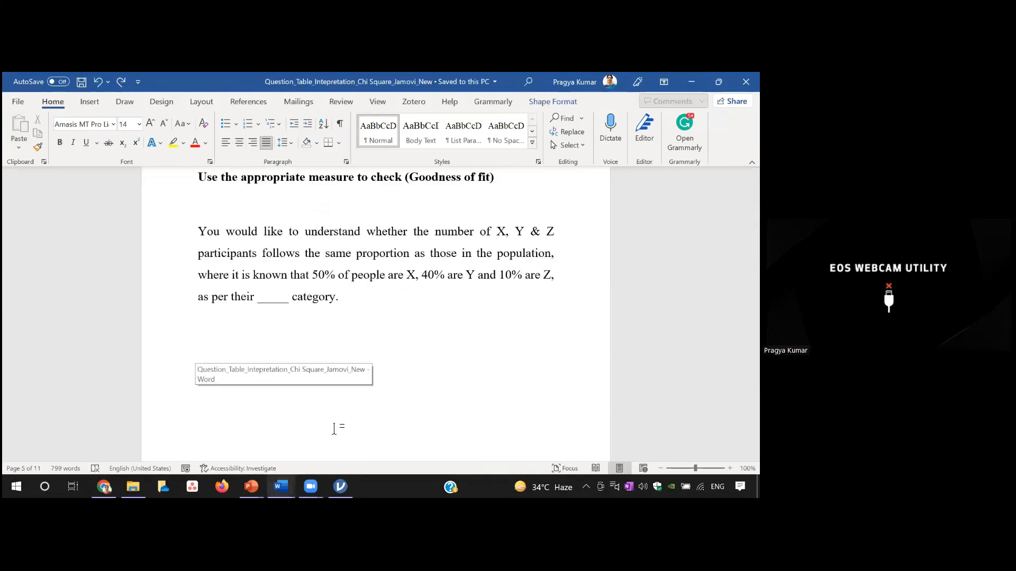
pyautogui.moveTo(754, 261); pyautogui.dragTo(754, 210)
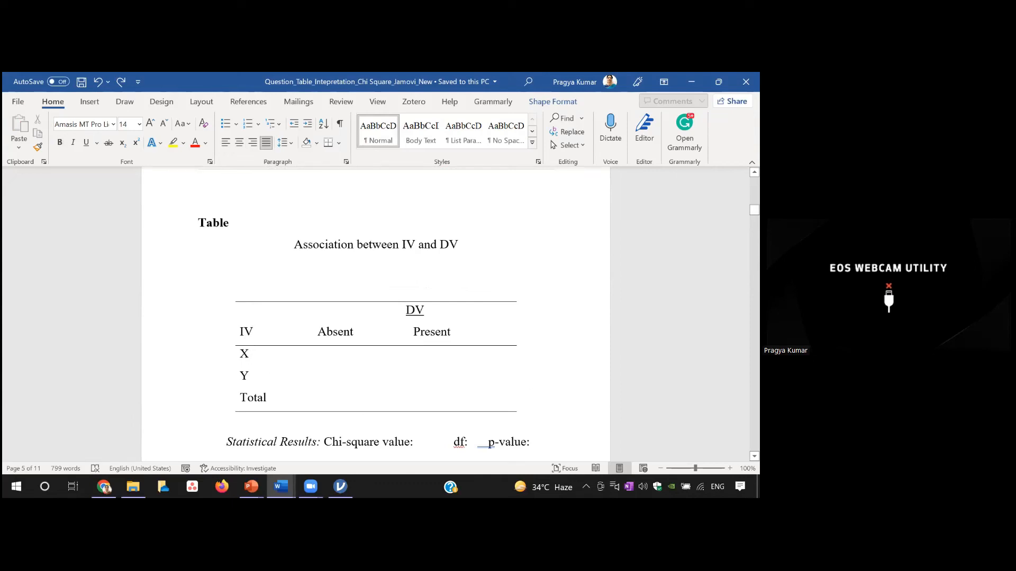
pyautogui.scroll(-8, 376, 315)
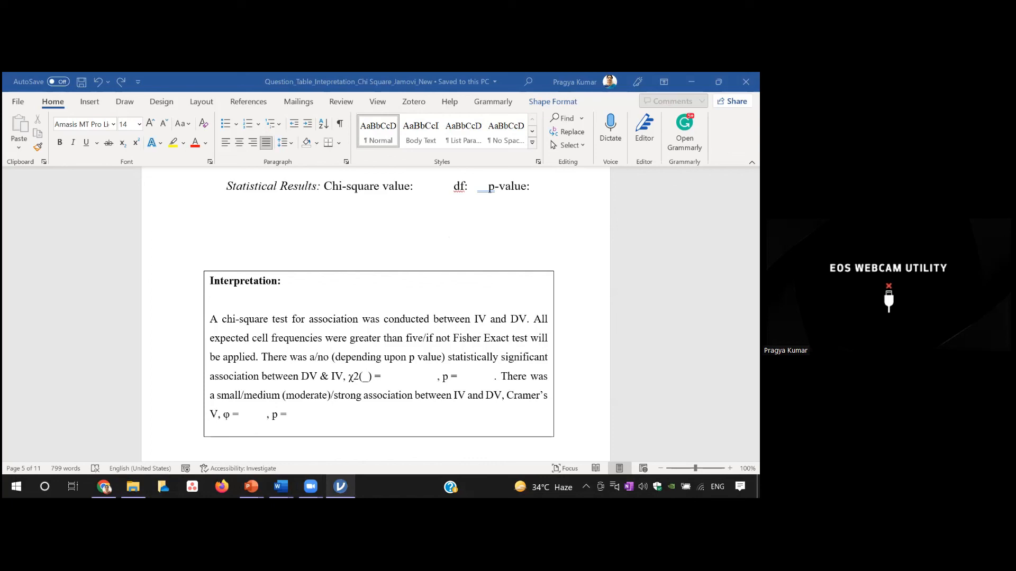
# Step: Return to jamovi, reopen the Age Group contingency table and replace its row variable with Total no of Comorb - Transform 2
pyautogui.moveTo(340, 487)
pyautogui.click(356, 443)
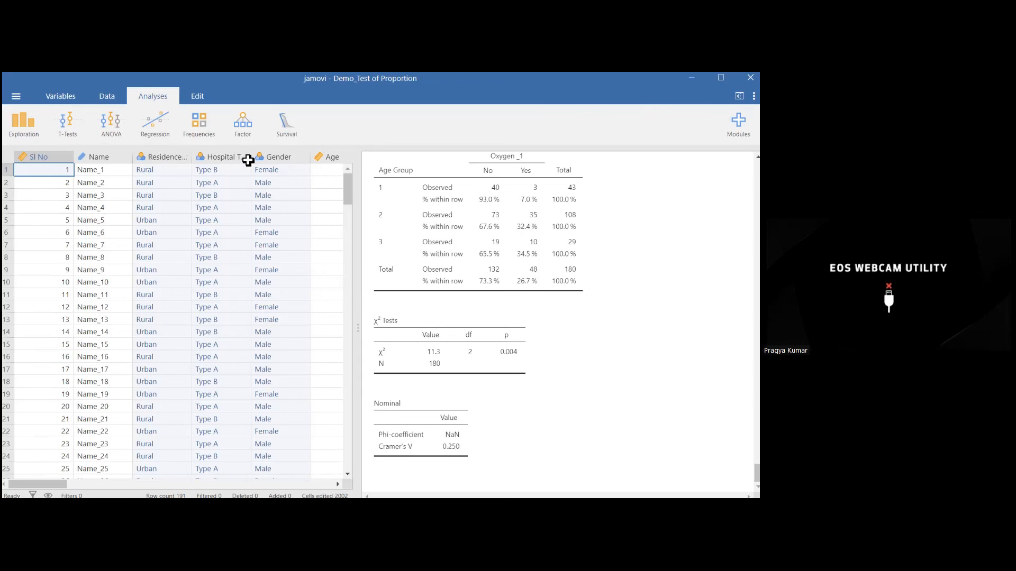
pyautogui.click(526, 273)
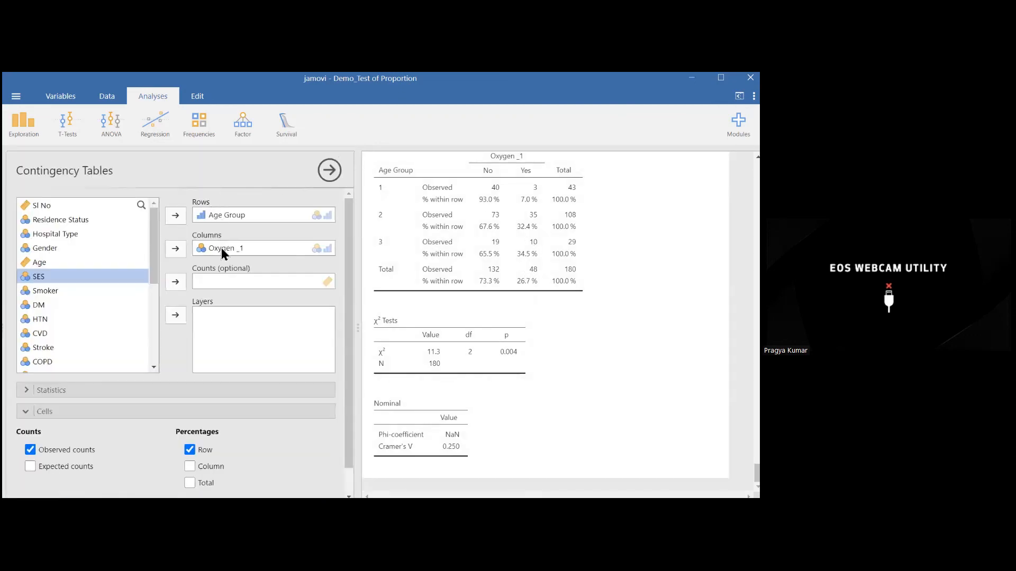
pyautogui.click(233, 216)
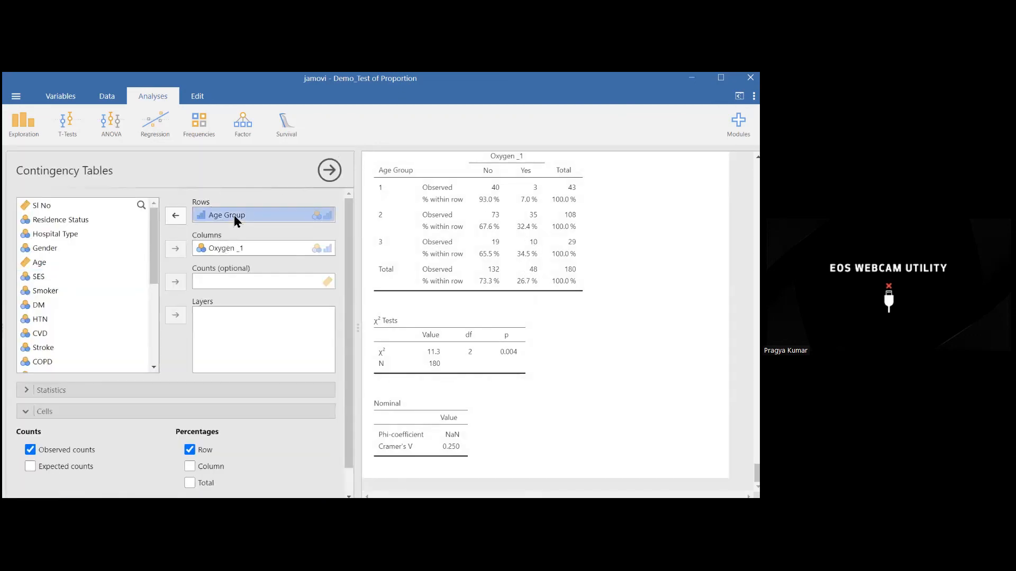
pyautogui.click(176, 216)
pyautogui.moveTo(156, 259); pyautogui.dragTo(149, 307)
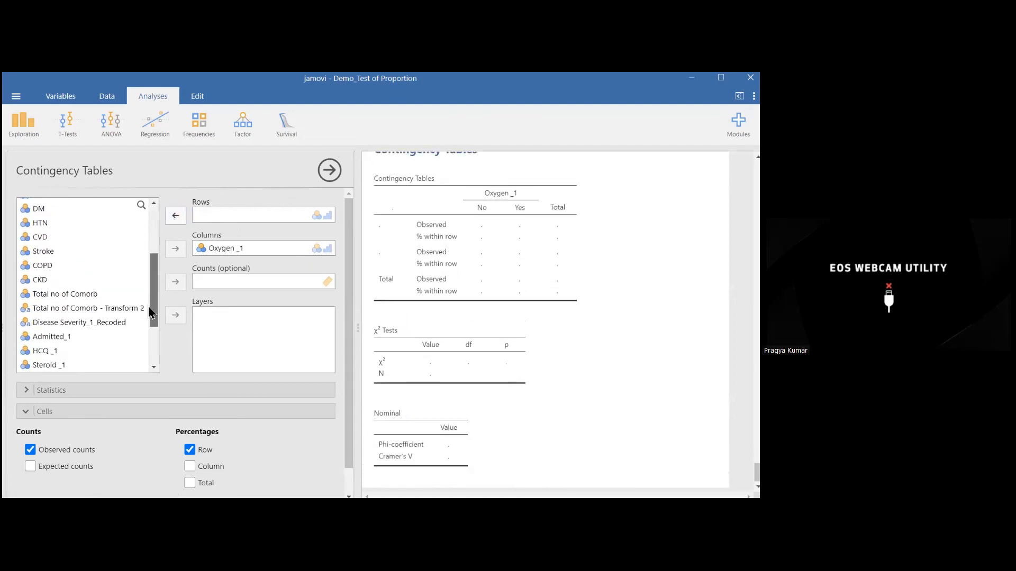
pyautogui.click(92, 309)
pyautogui.click(176, 216)
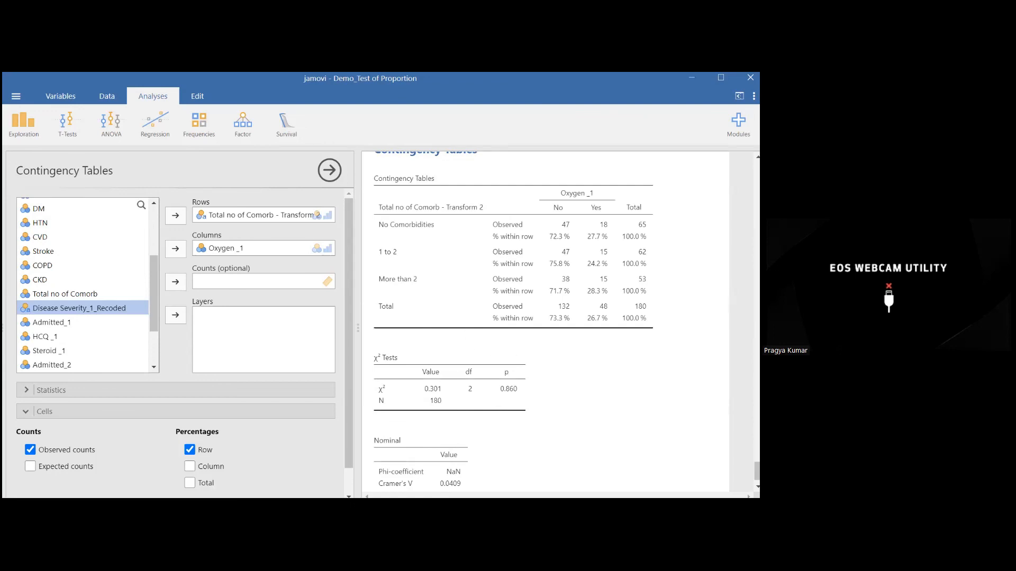
# Step: Replace the comorbidity row variable with Disease Severity_1_Recoded, keeping Oxygen _1 as the column variable
pyautogui.click(229, 216)
pyautogui.click(175, 216)
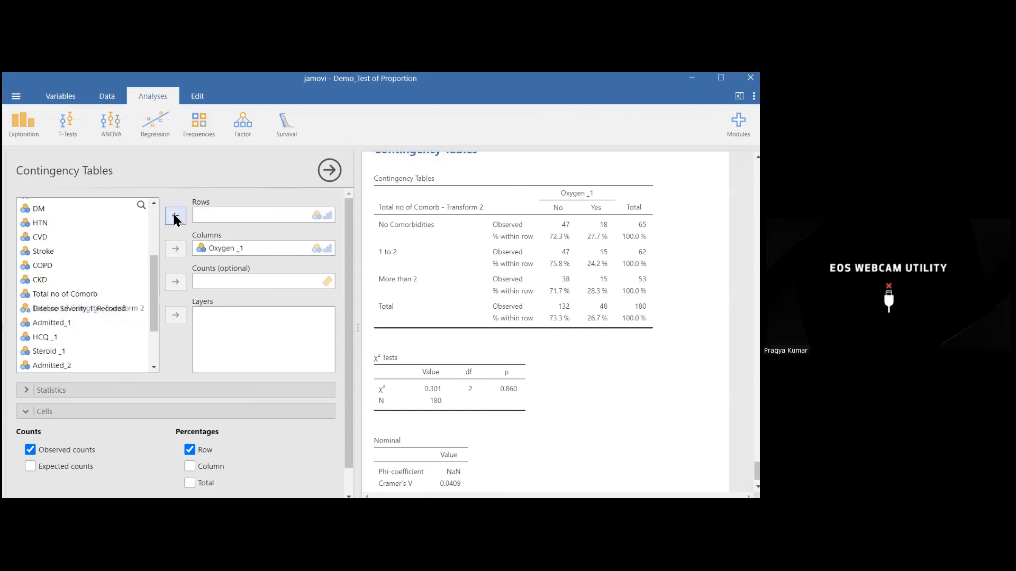
pyautogui.click(113, 321)
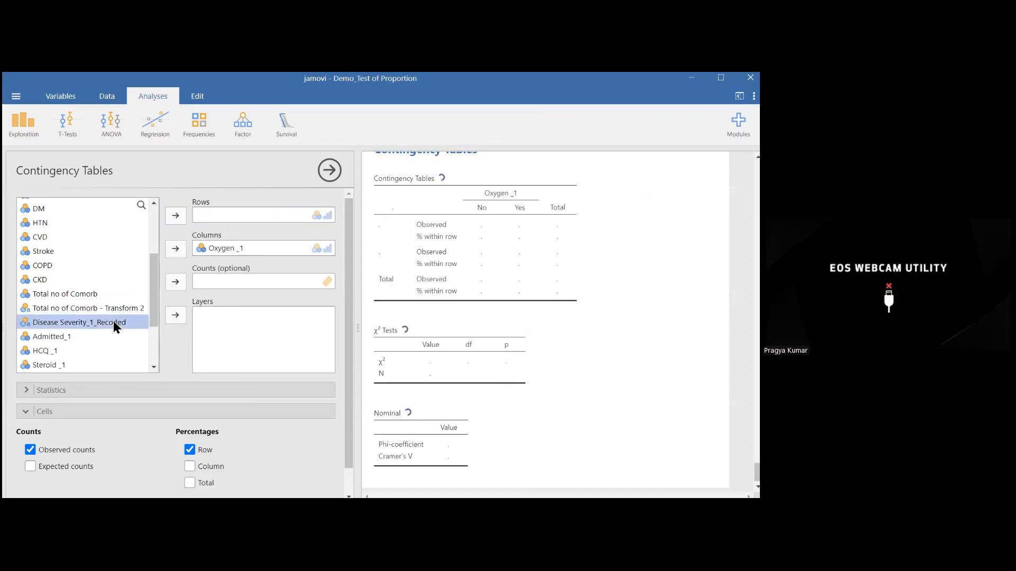
pyautogui.click(175, 216)
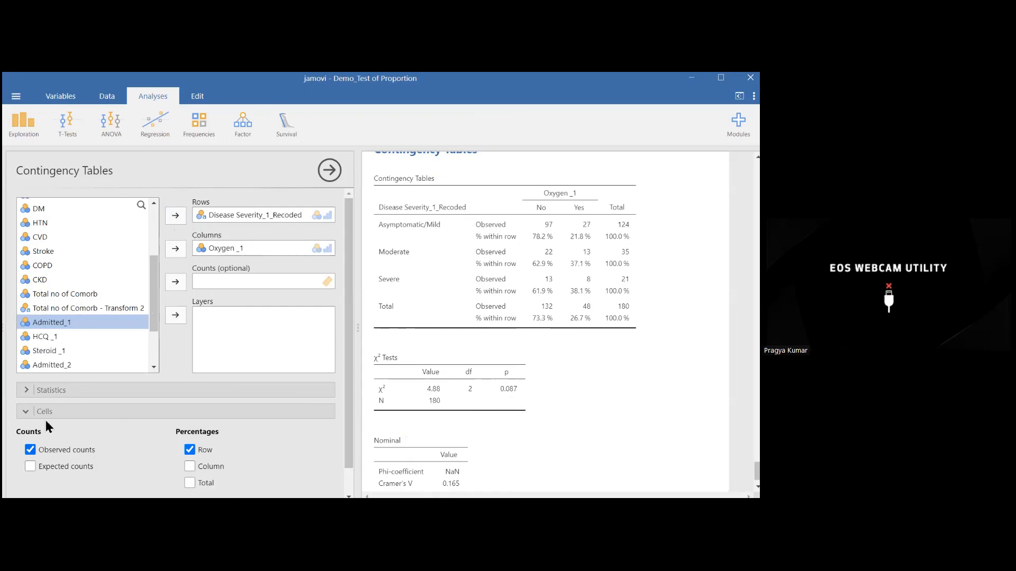
# Step: Show expected counts in the Disease Severity_1_Recoded table and temporarily mark the Yes cell of the Severe group
pyautogui.click(28, 391)
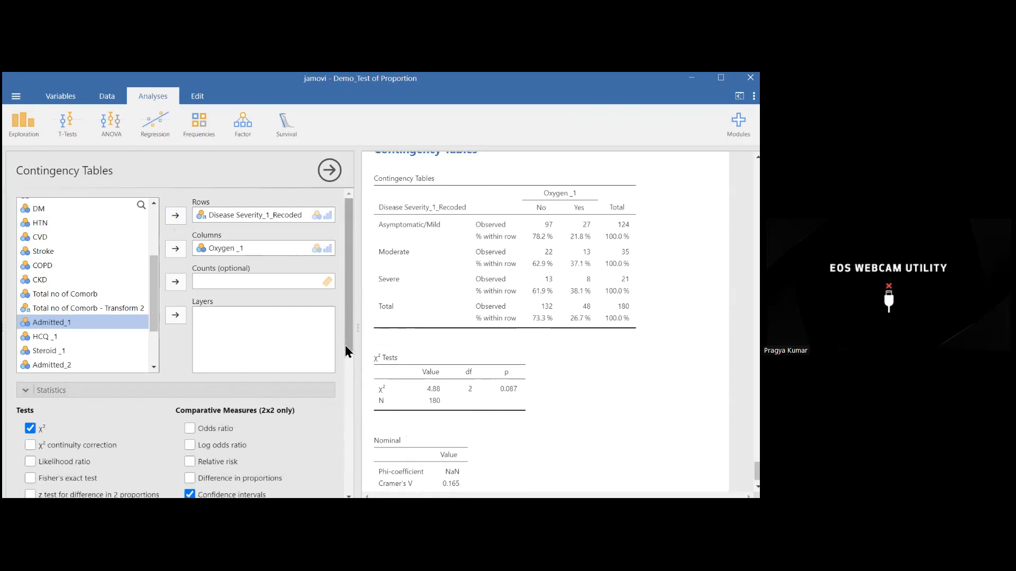
pyautogui.scroll(-1, 344, 365)
pyautogui.scroll(-4, 341, 388)
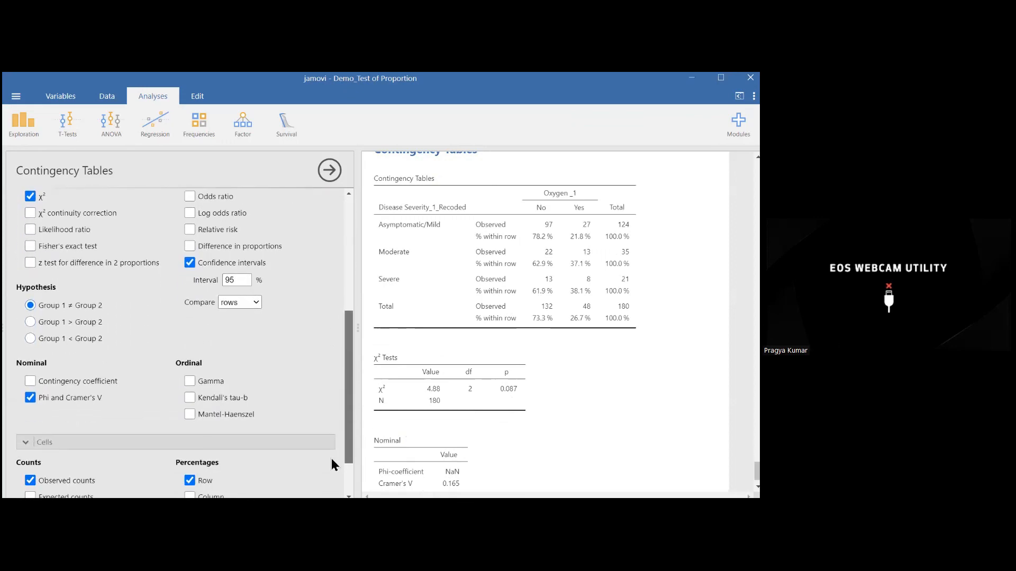
pyautogui.click(30, 494)
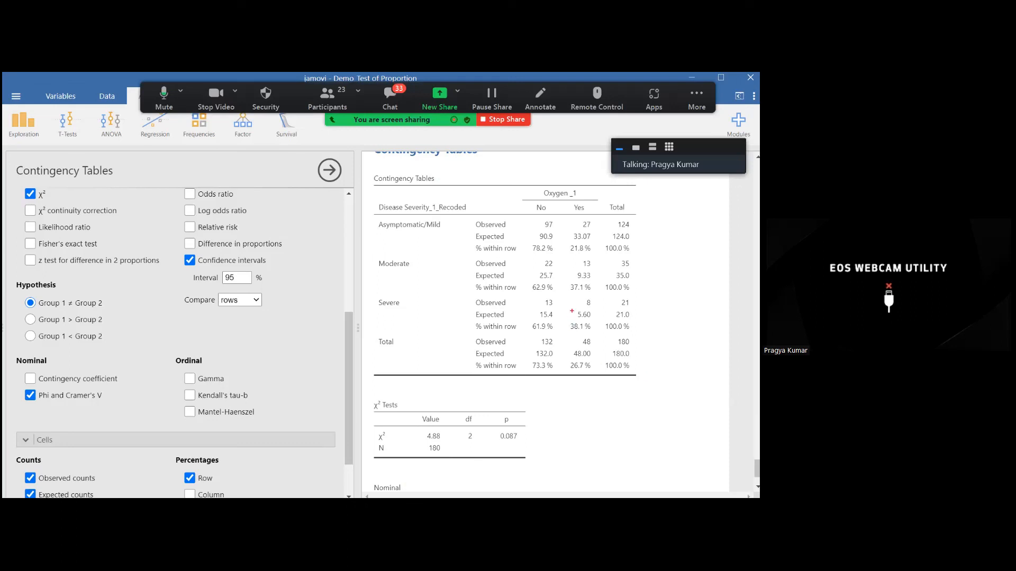
pyautogui.moveTo(572, 299); pyautogui.dragTo(602, 321)
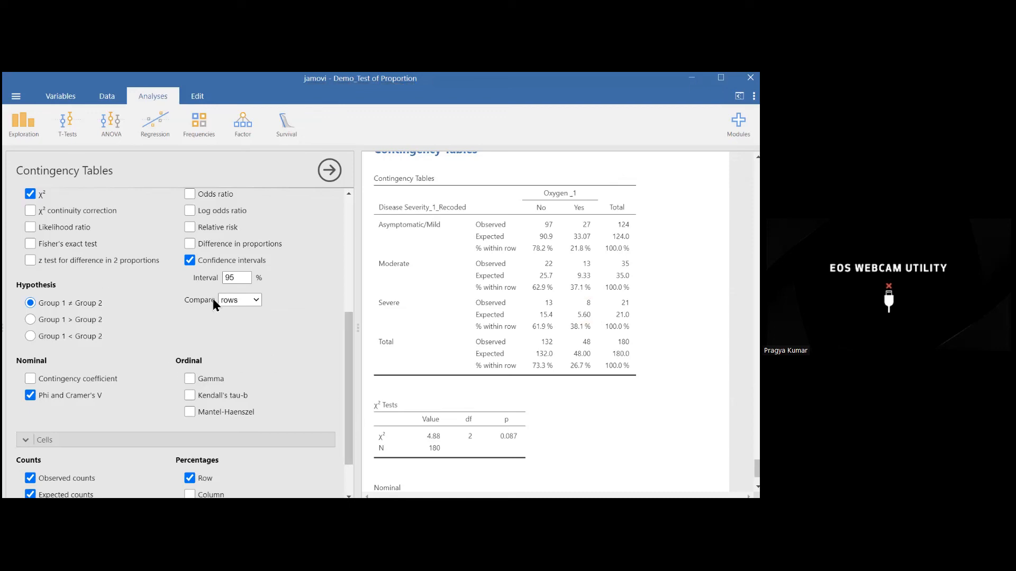
pyautogui.moveTo(349, 370); pyautogui.dragTo(344, 225)
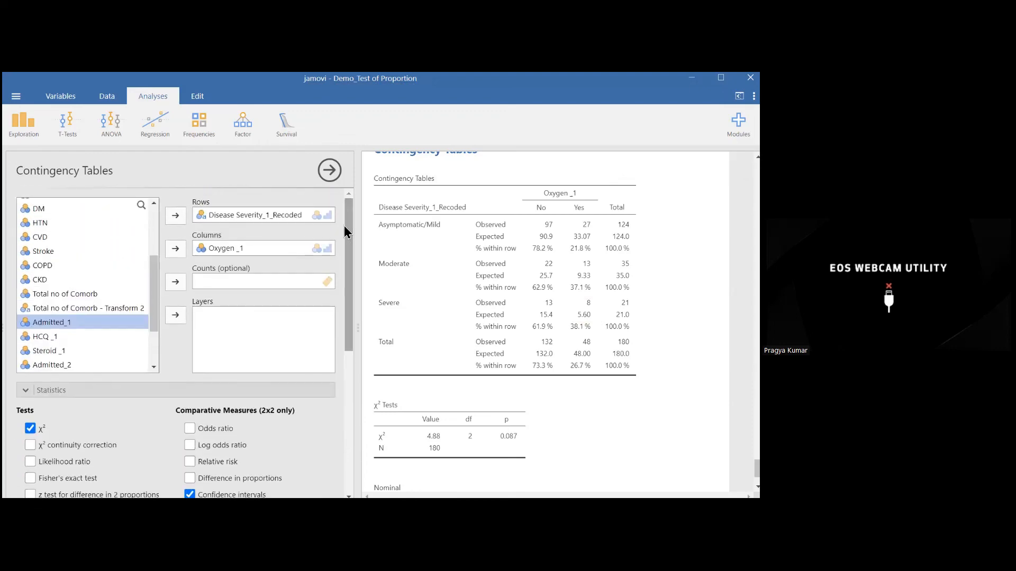